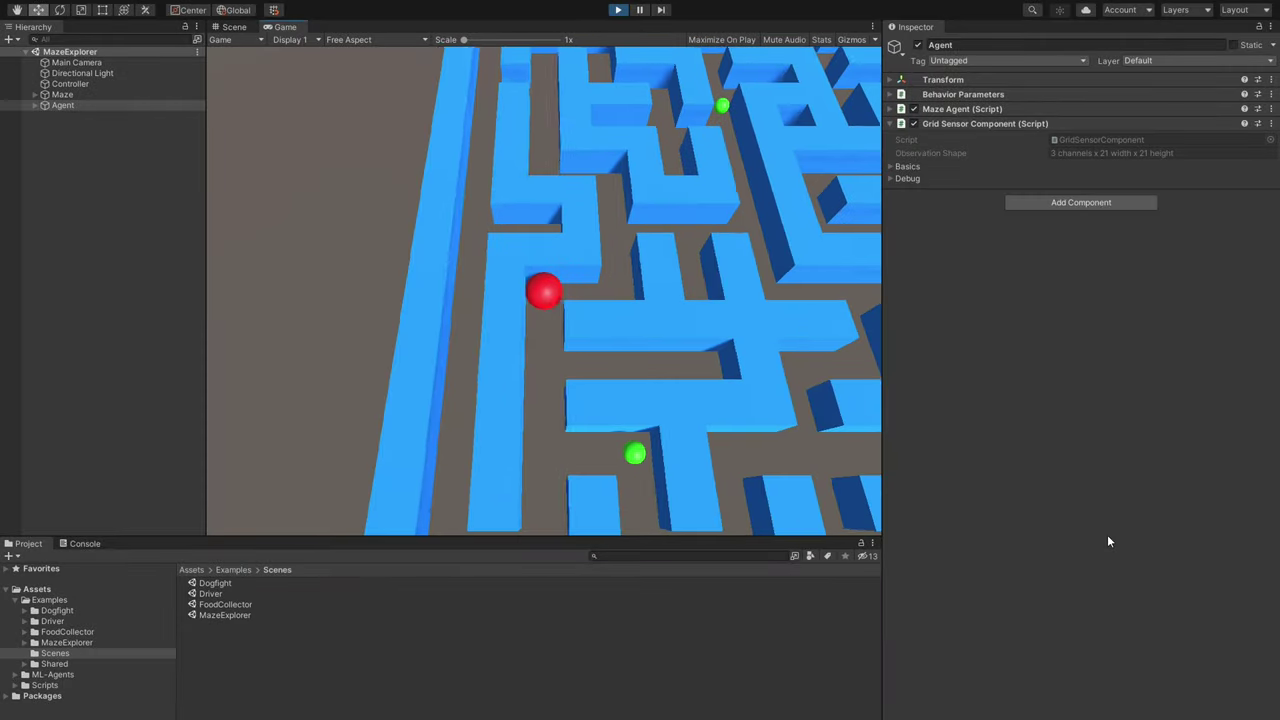
# Step: Expand Basics and Debug on the Grid Sensor and enable Draw Grid Buffer
pyautogui.click(891, 167)
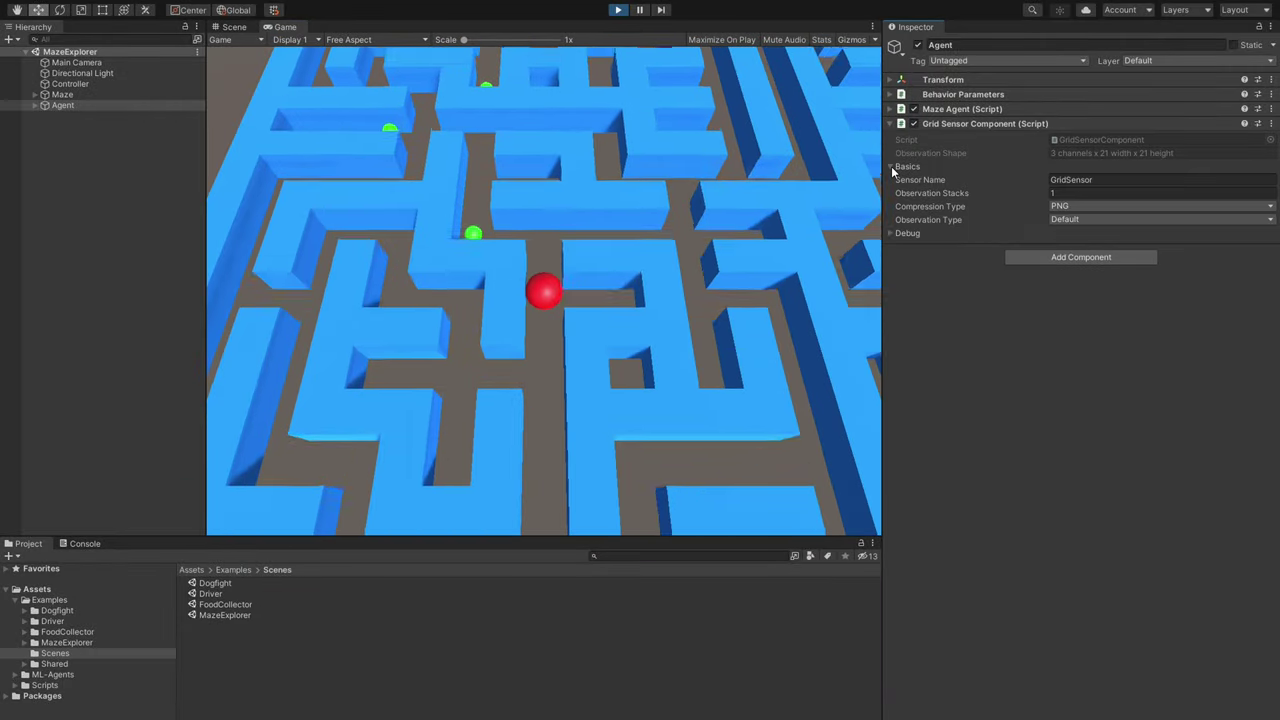
pyautogui.click(891, 233)
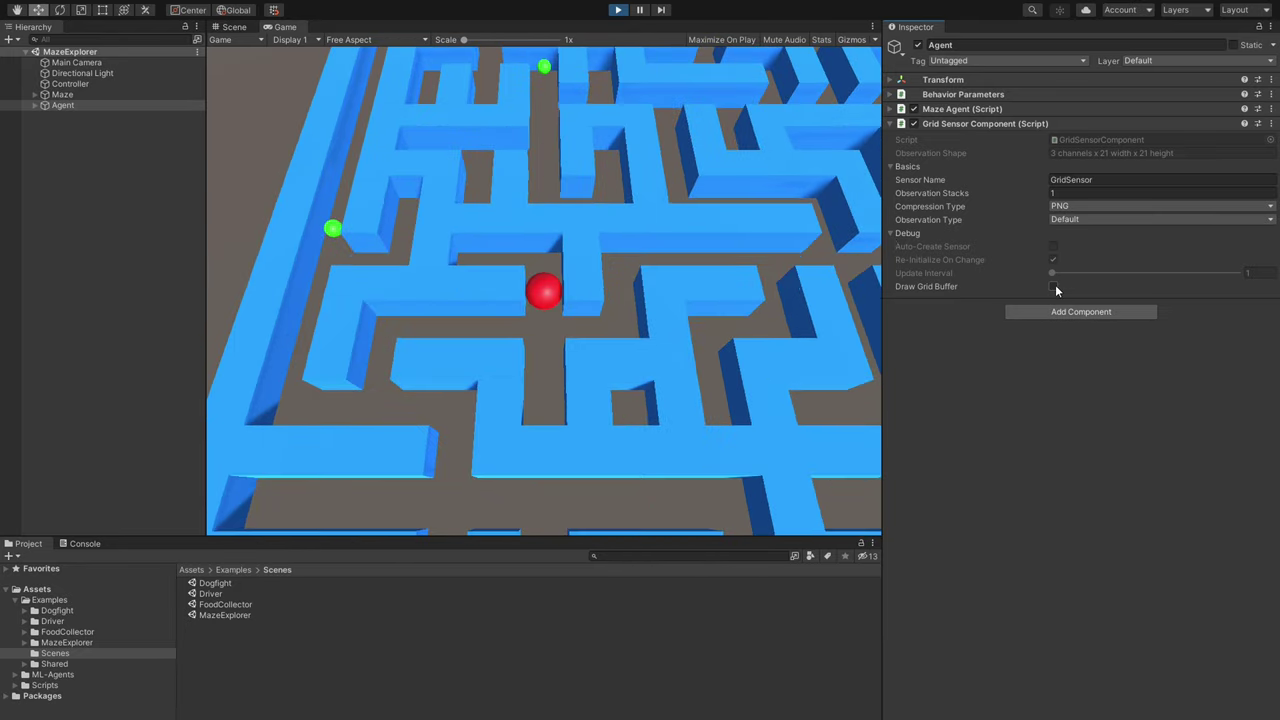
pyautogui.click(1053, 286)
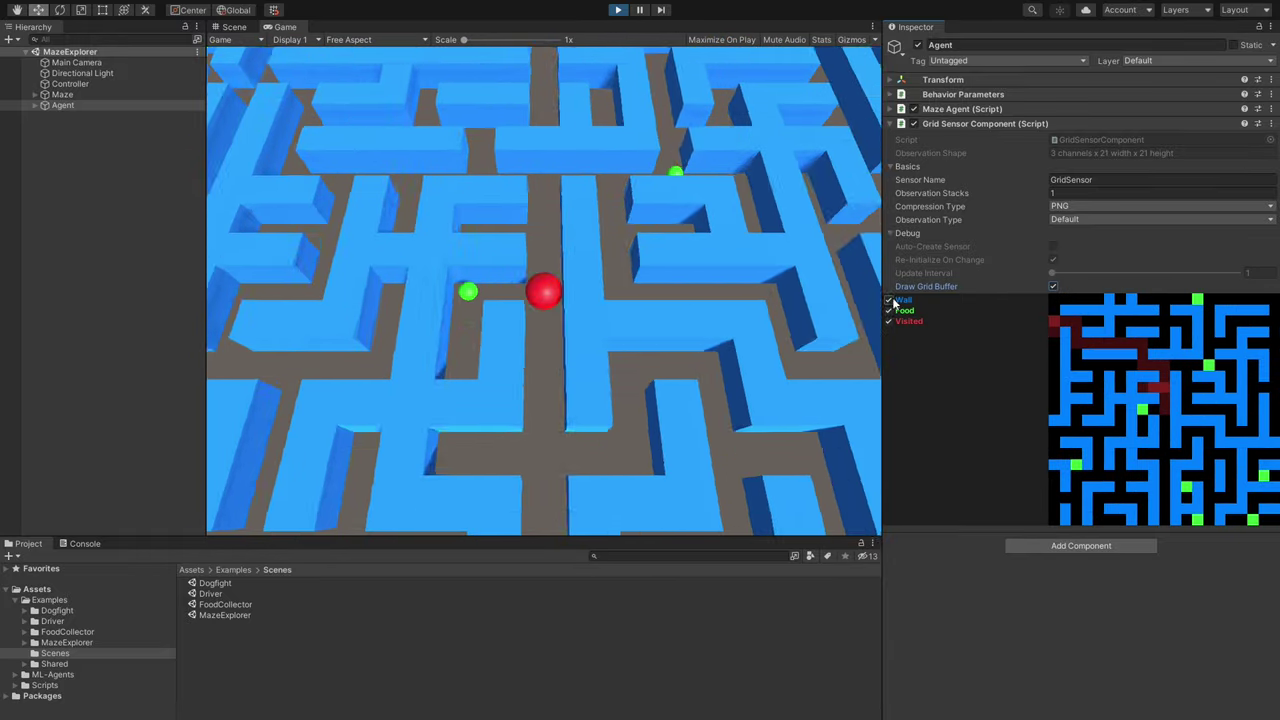
# Step: Hide and reshow the Wall and Food layers in the grid buffer preview
pyautogui.click(890, 301)
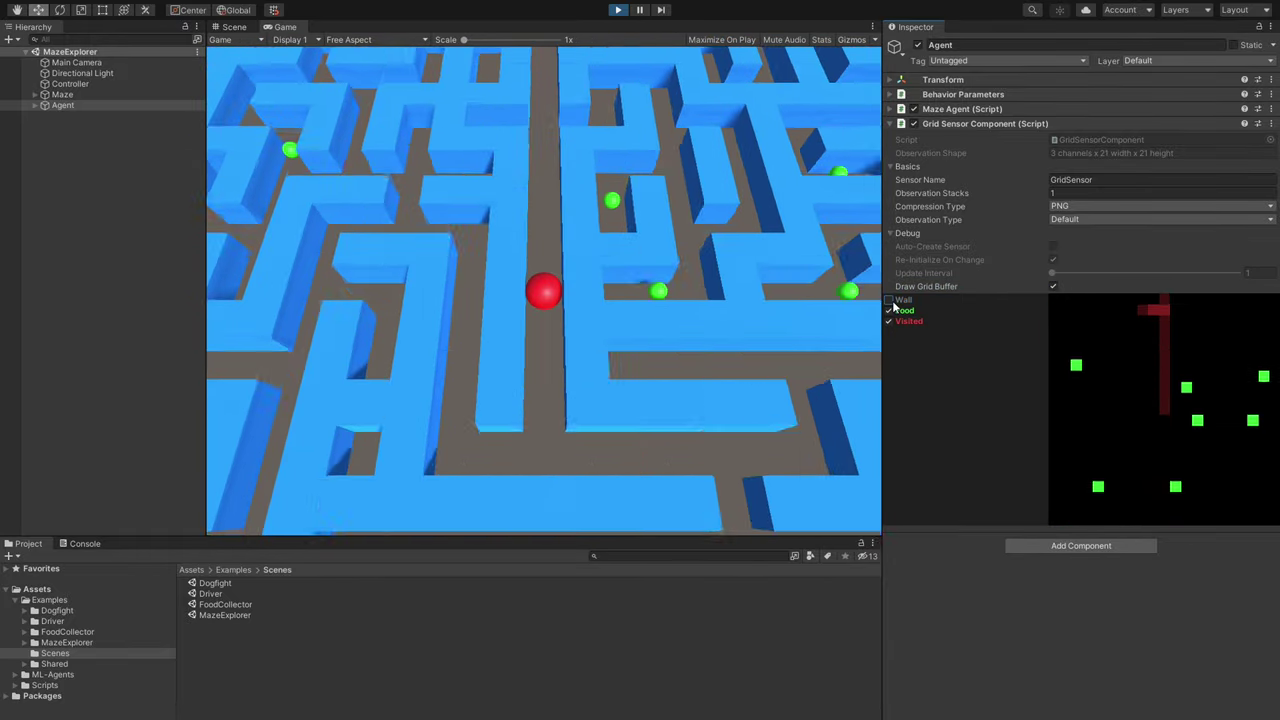
pyautogui.click(890, 301)
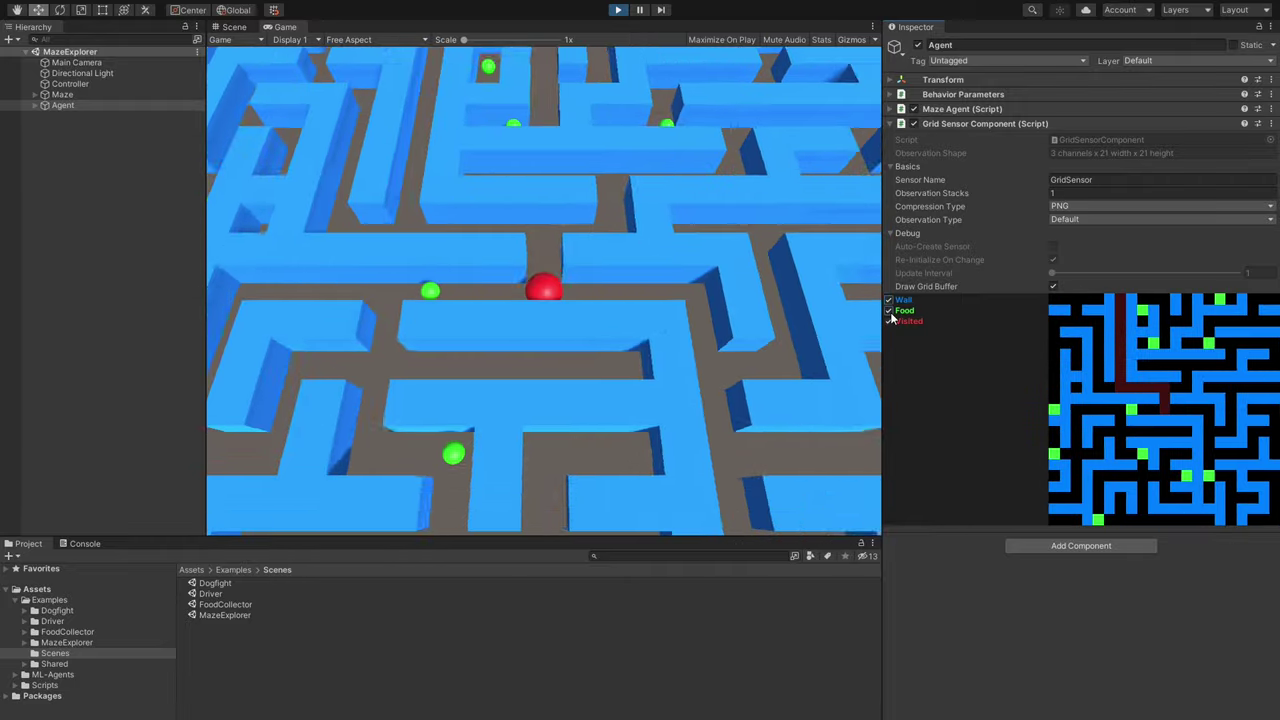
pyautogui.click(889, 311)
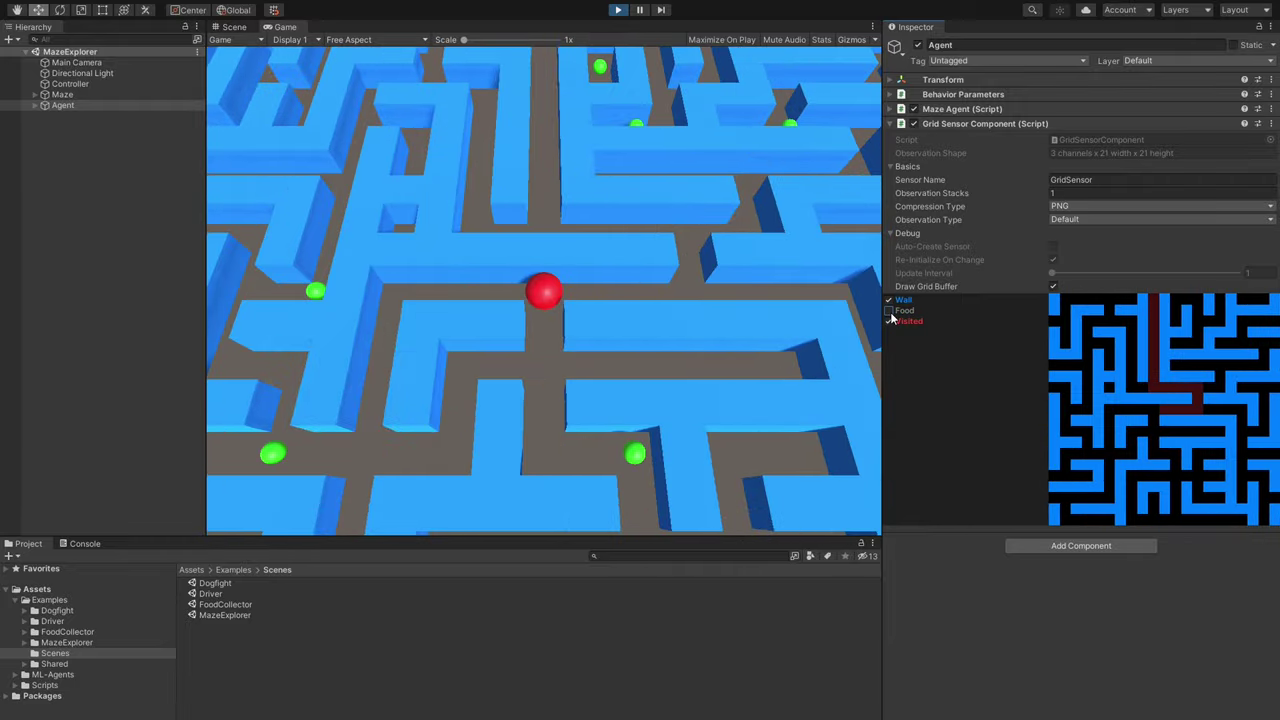
pyautogui.click(889, 311)
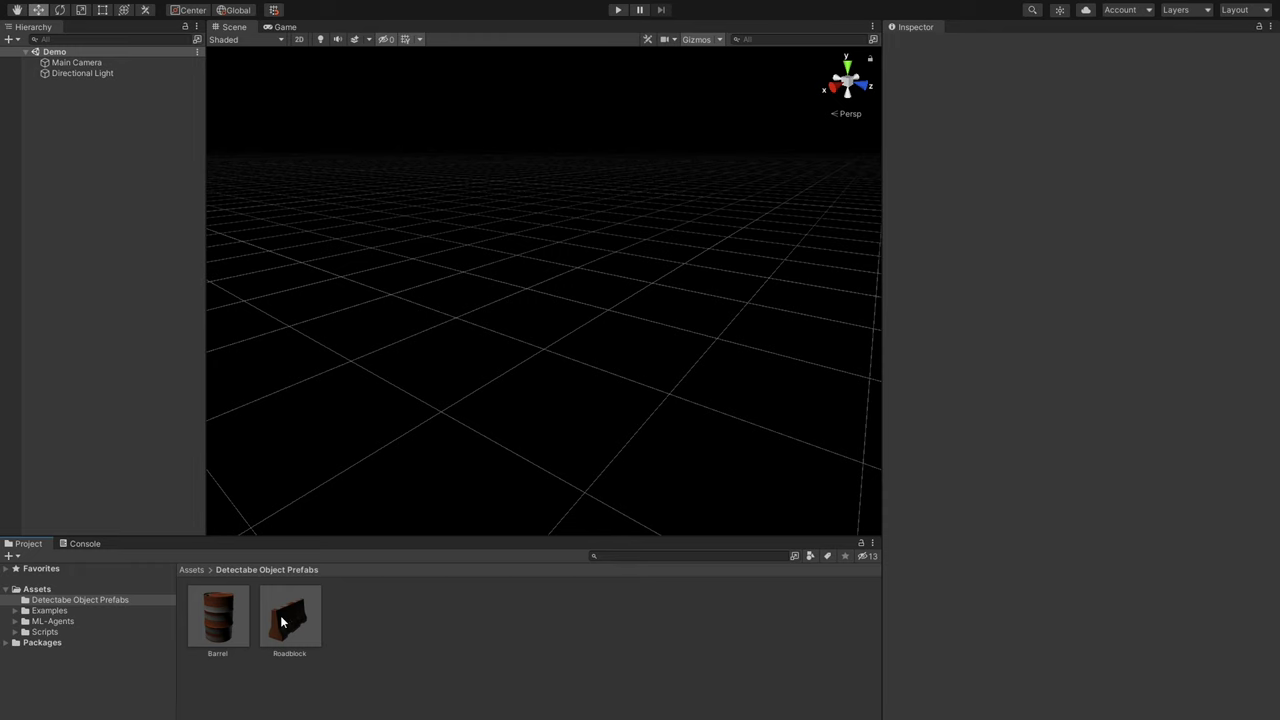
# Step: Open the Roadblock prefab, set the View barrier material's Rendering Mode to Fade, and orbit the result
pyautogui.doubleClick(280, 615)
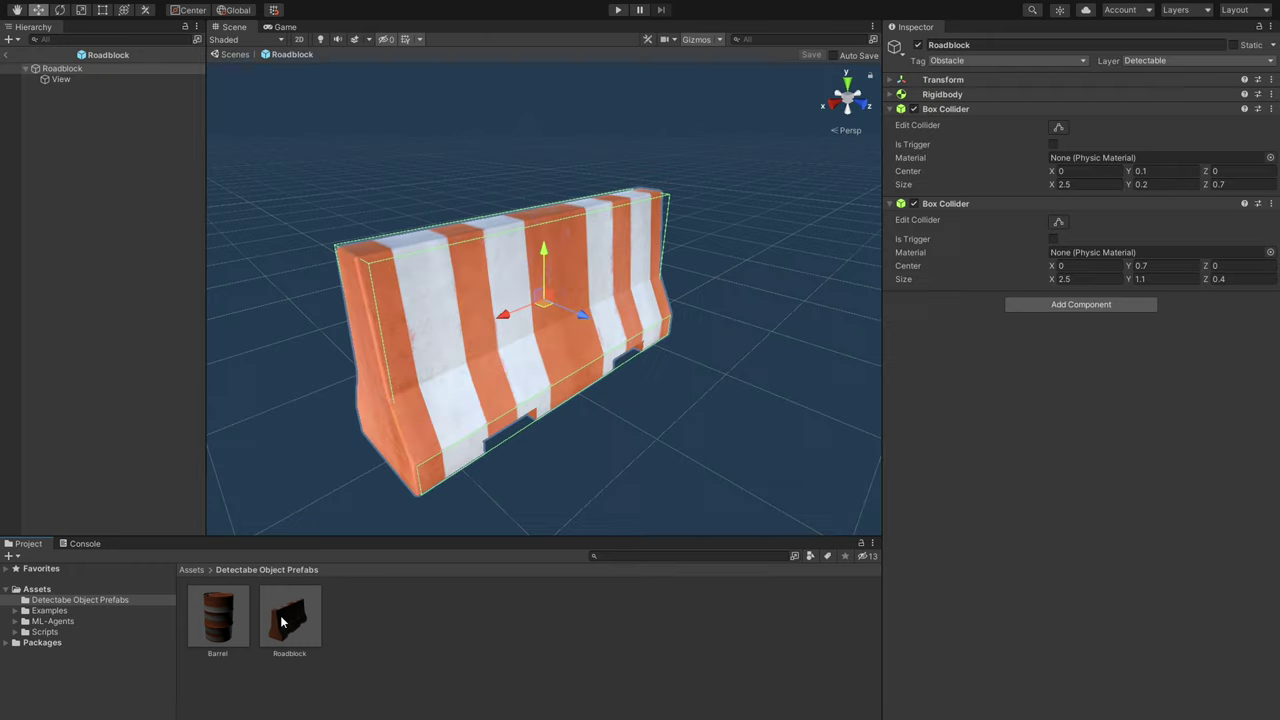
pyautogui.click(55, 80)
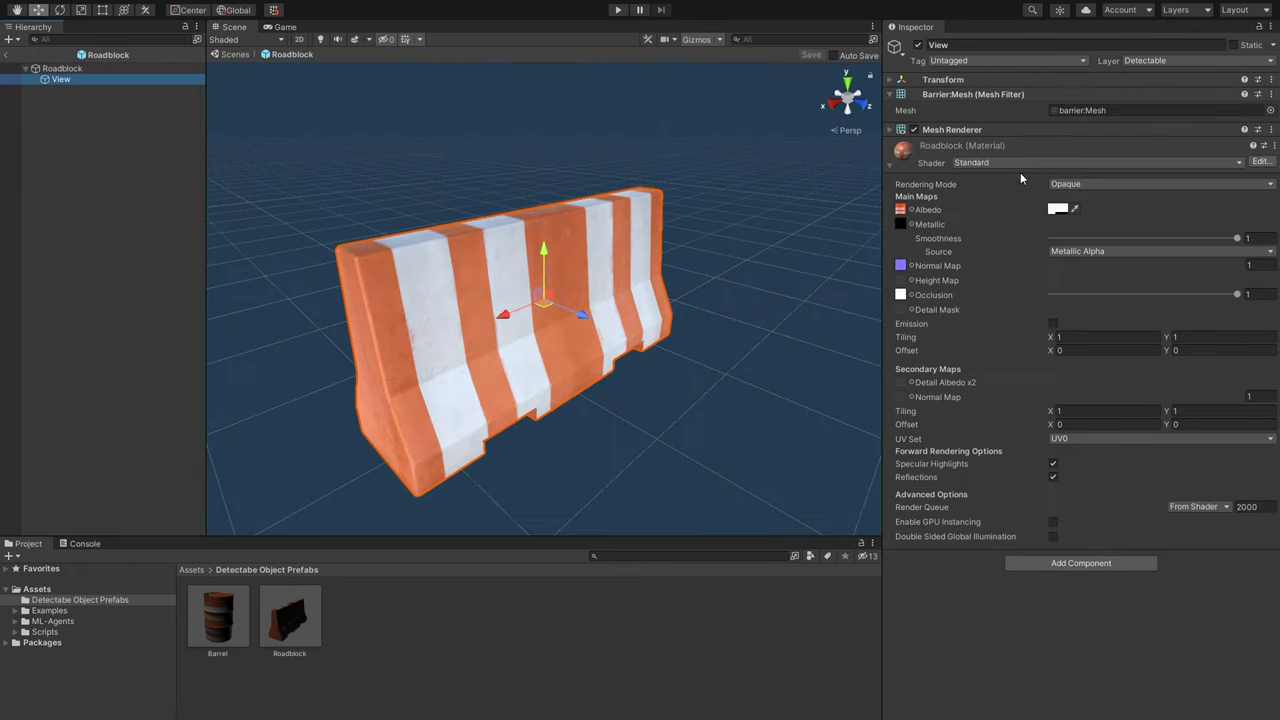
pyautogui.click(1073, 224)
pyautogui.click(139, 68)
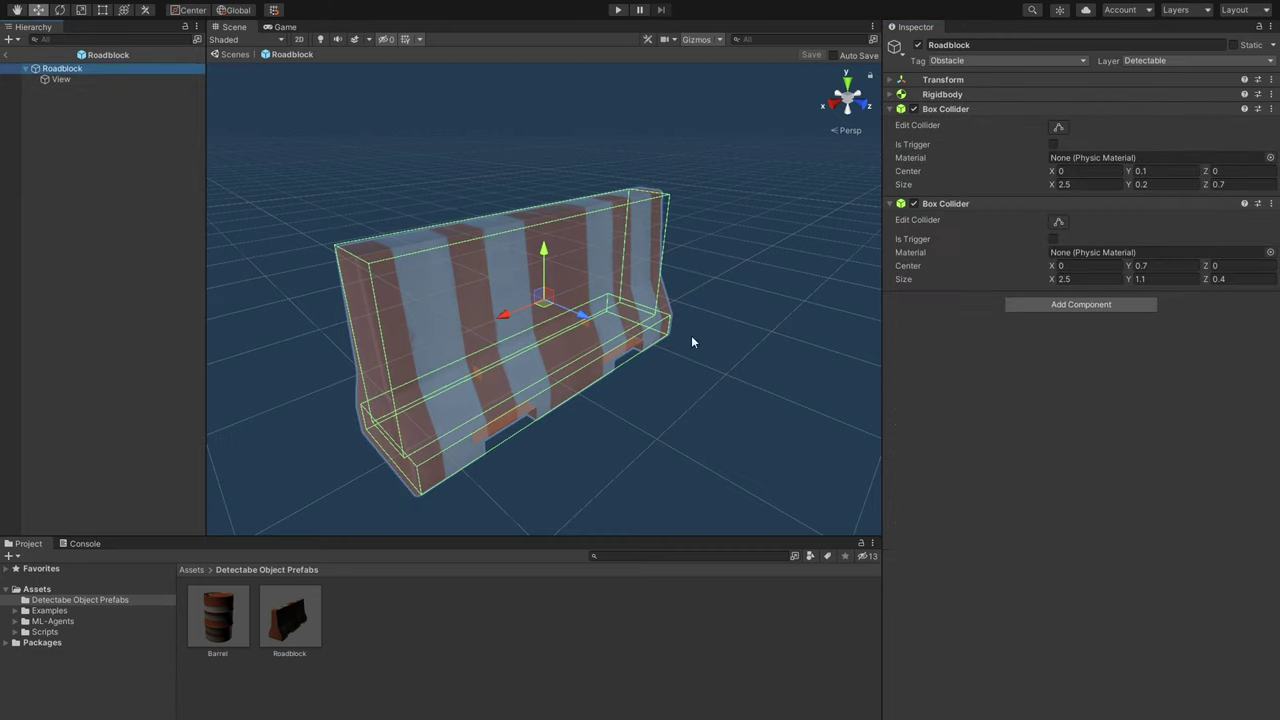
pyautogui.keyDown('alt'); pyautogui.moveTo(691, 338); pyautogui.dragTo(638, 254); pyautogui.keyUp('alt')
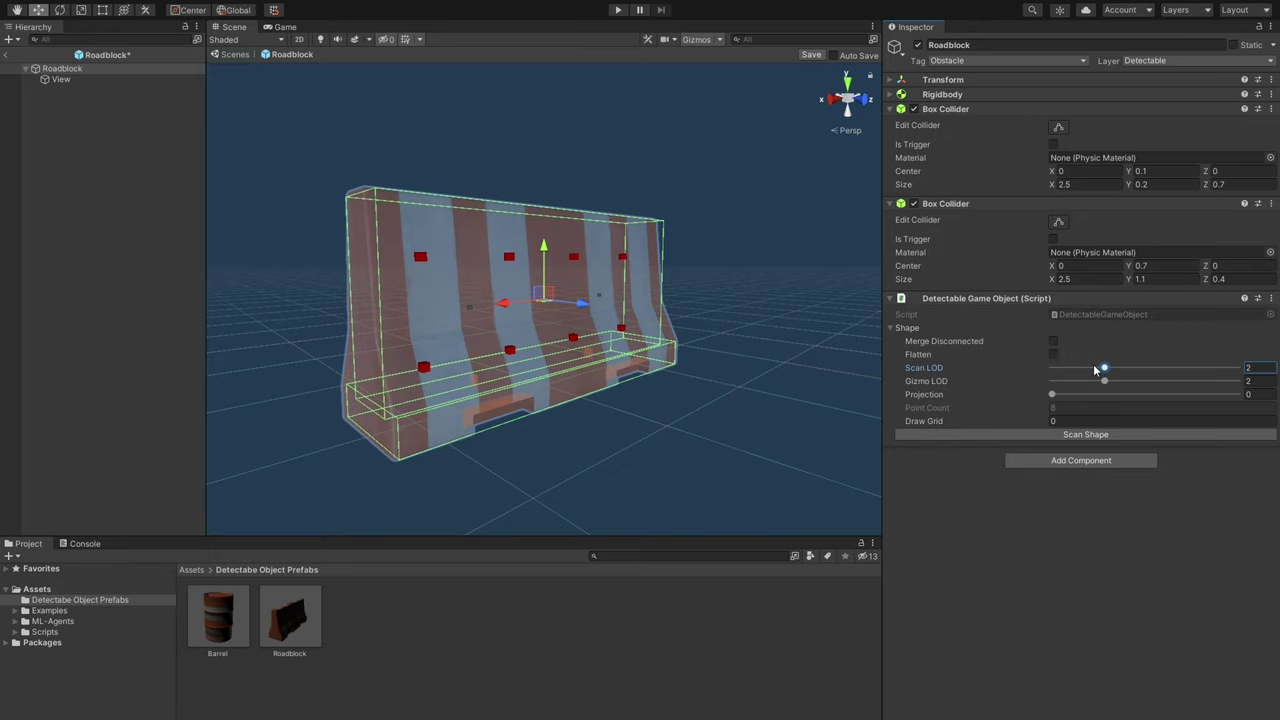
# Step: Try Scan LOD values 3, 5 and 4 on the Roadblock's detectable script, orbiting between changes
pyautogui.moveTo(1095, 370); pyautogui.dragTo(1130, 370)
pyautogui.keyDown('alt'); pyautogui.moveTo(779, 301); pyautogui.dragTo(481, 307); pyautogui.keyUp('alt')
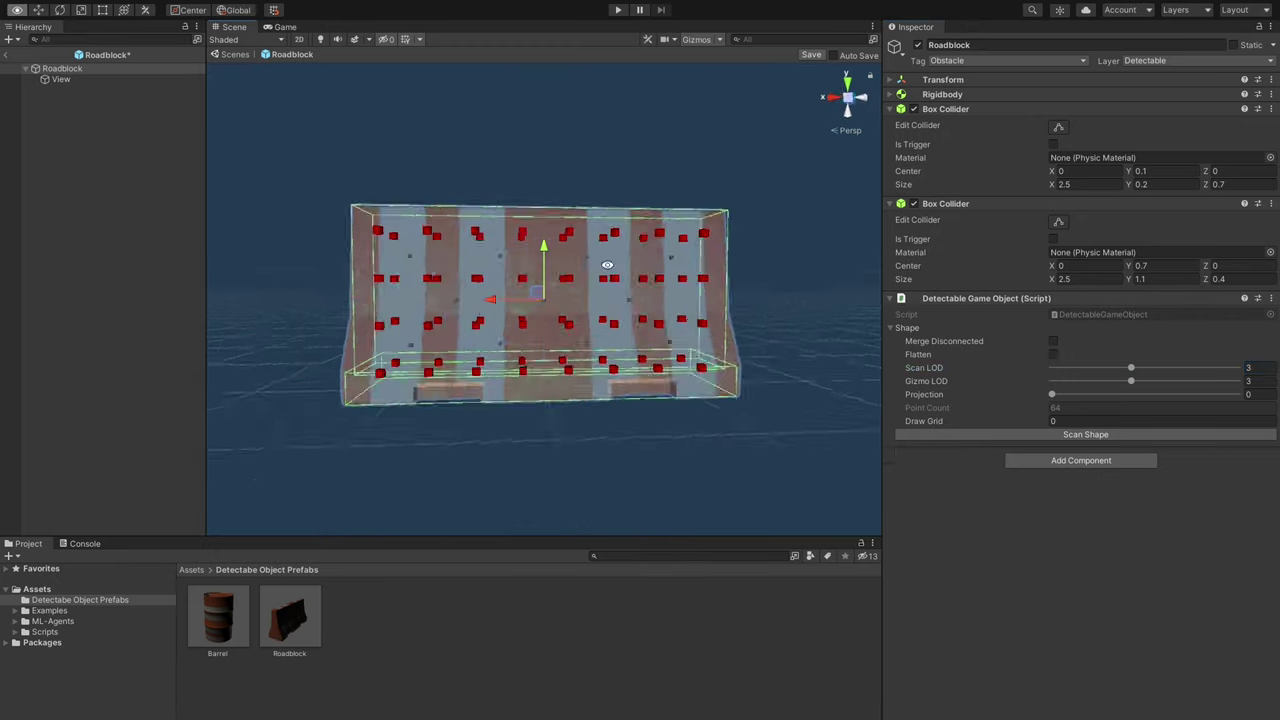
pyautogui.moveTo(1132, 369); pyautogui.dragTo(1184, 370)
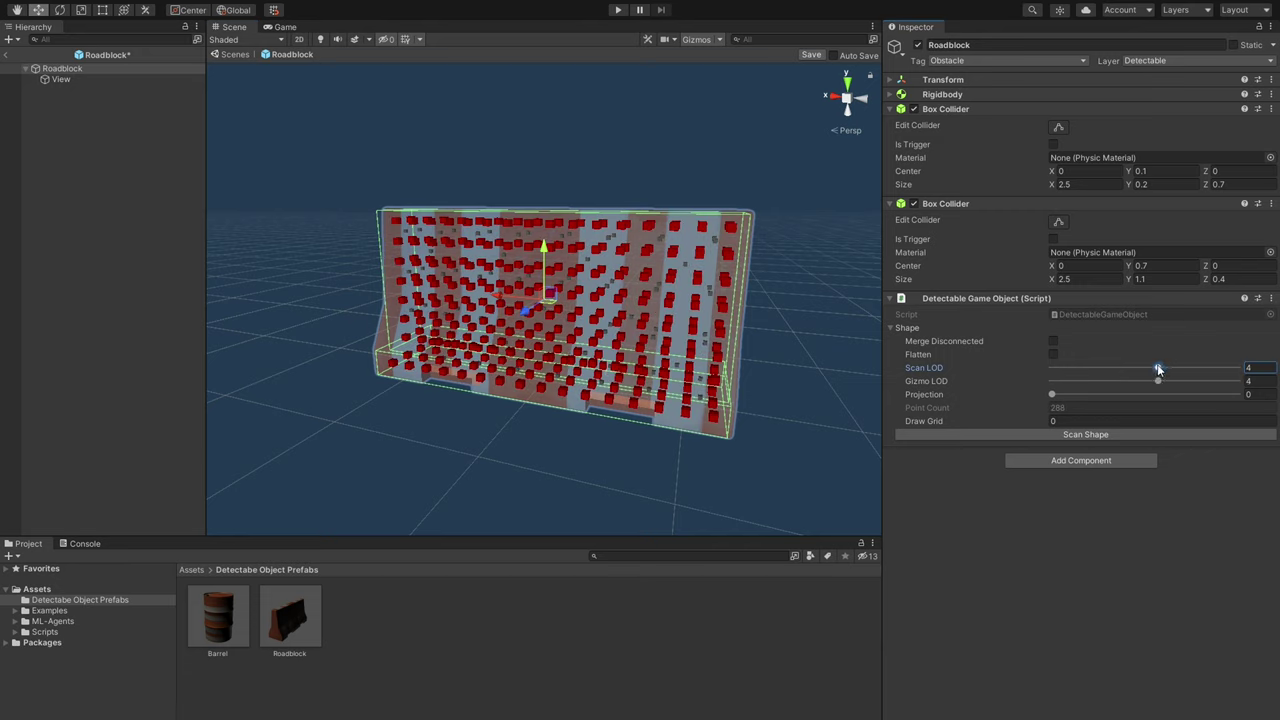
pyautogui.keyDown('alt'); pyautogui.moveTo(757, 316); pyautogui.dragTo(1036, 340); pyautogui.keyUp('alt')
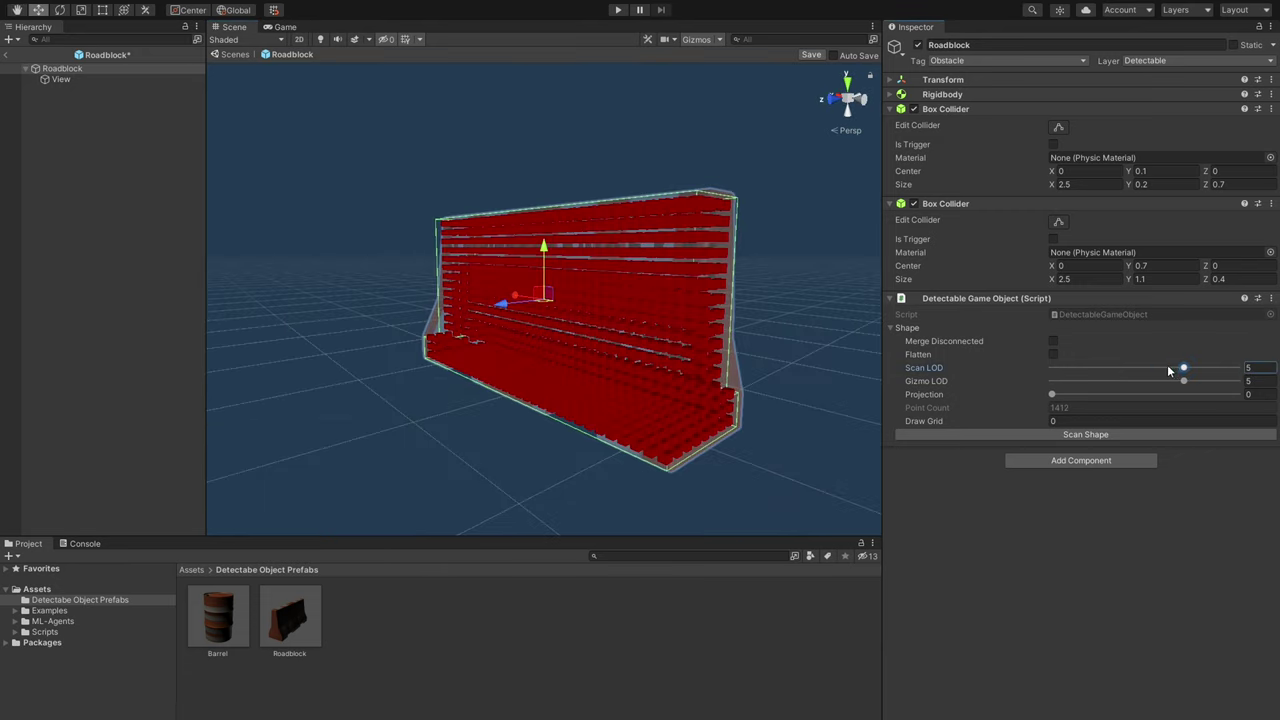
pyautogui.moveTo(1168, 371); pyautogui.dragTo(1079, 383)
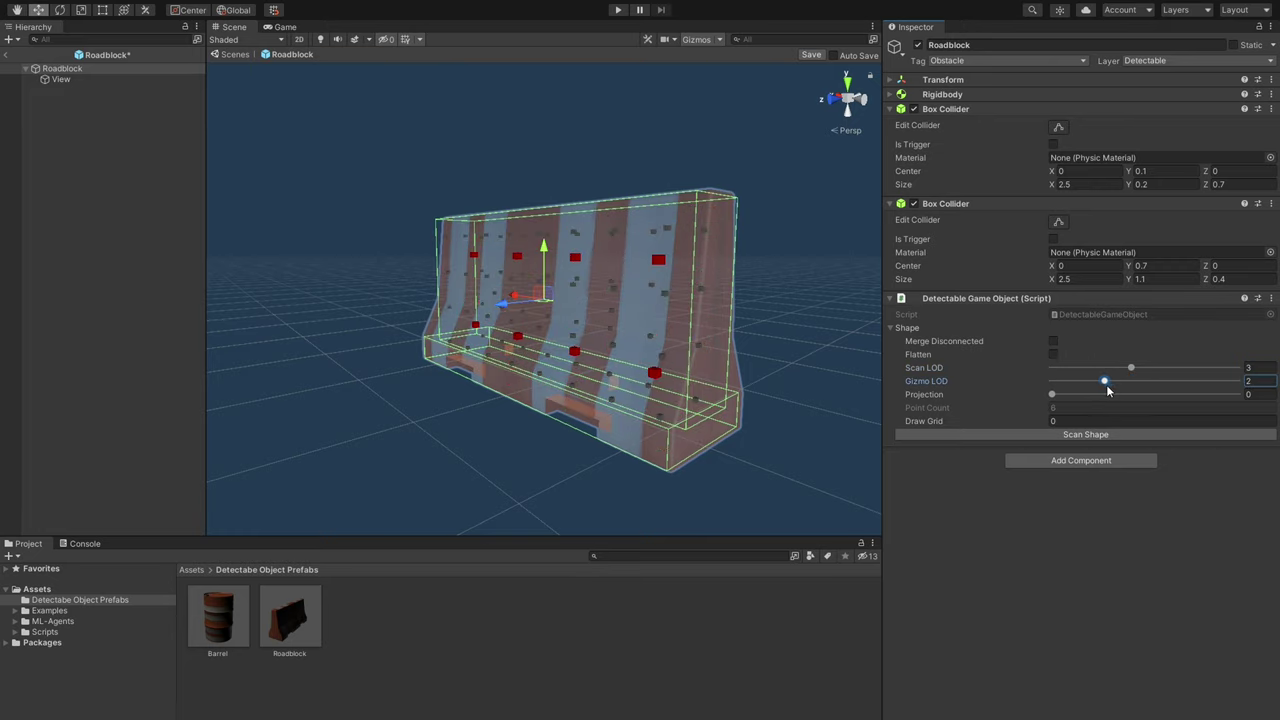
# Step: Set Gizmo LOD to 3, toggle Flatten on and off, and return Projection to 0
pyautogui.moveTo(1107, 390); pyautogui.dragTo(1134, 390)
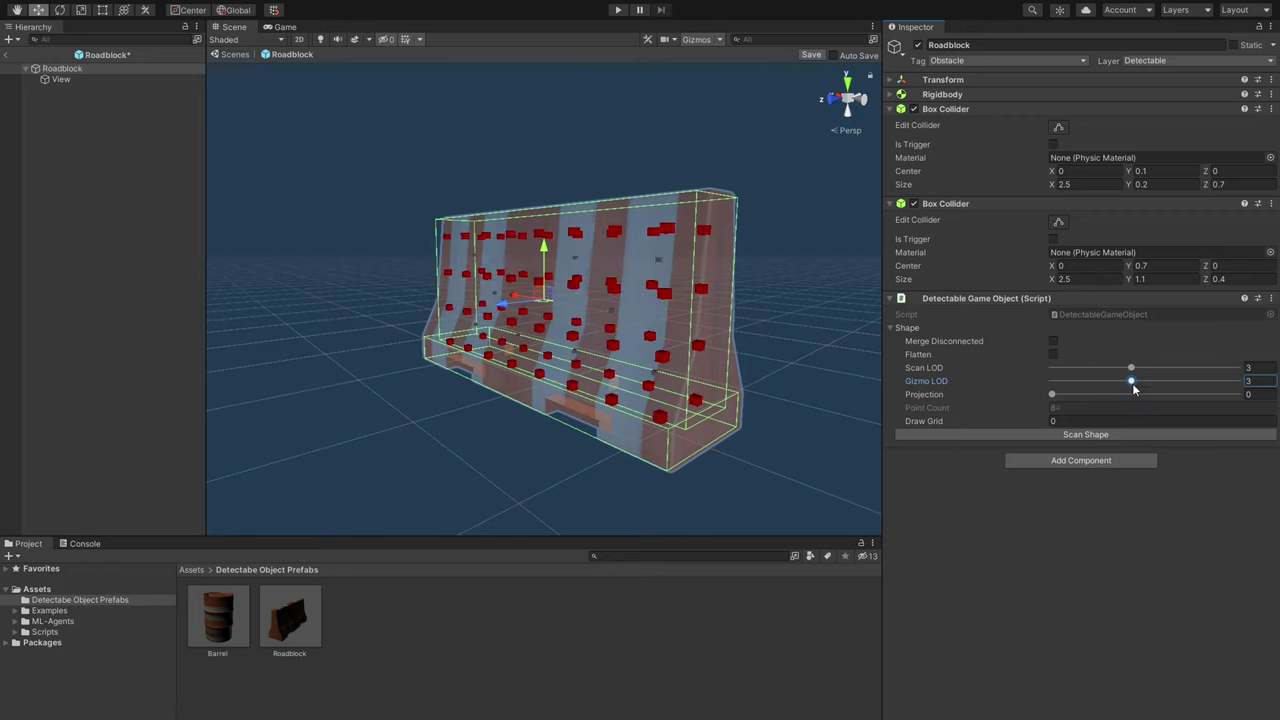
pyautogui.click(1053, 355)
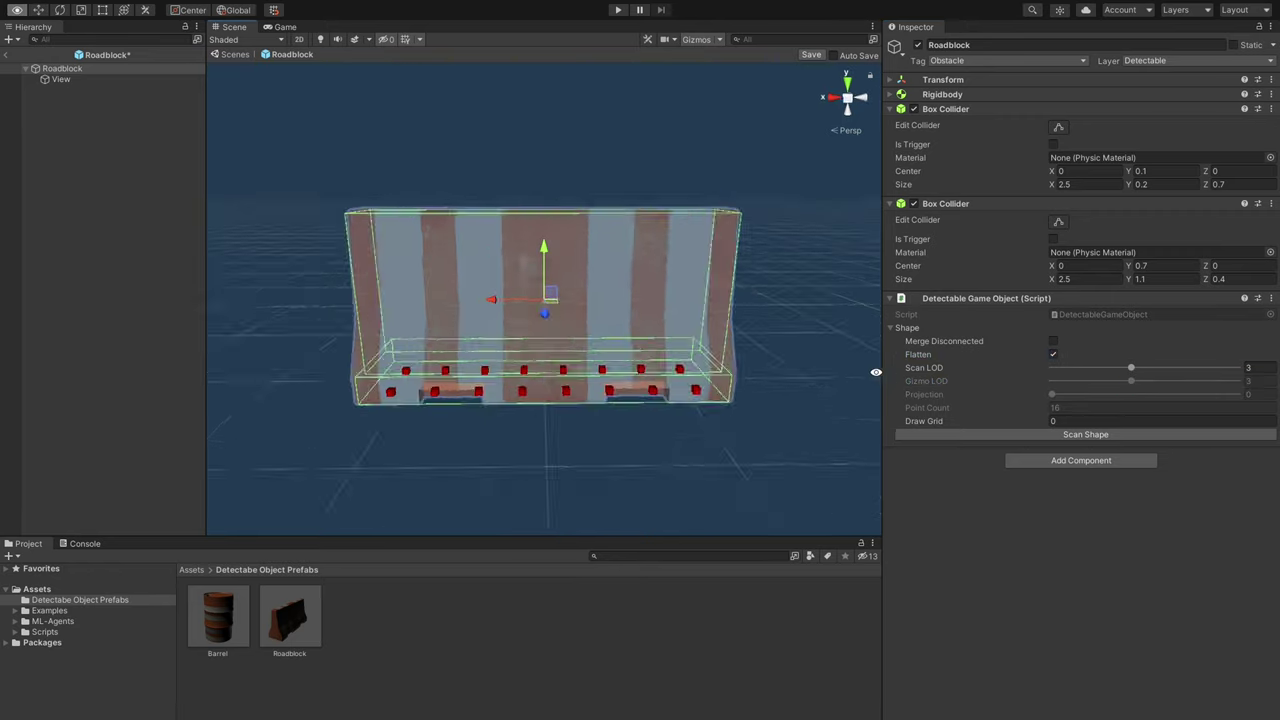
pyautogui.click(1053, 355)
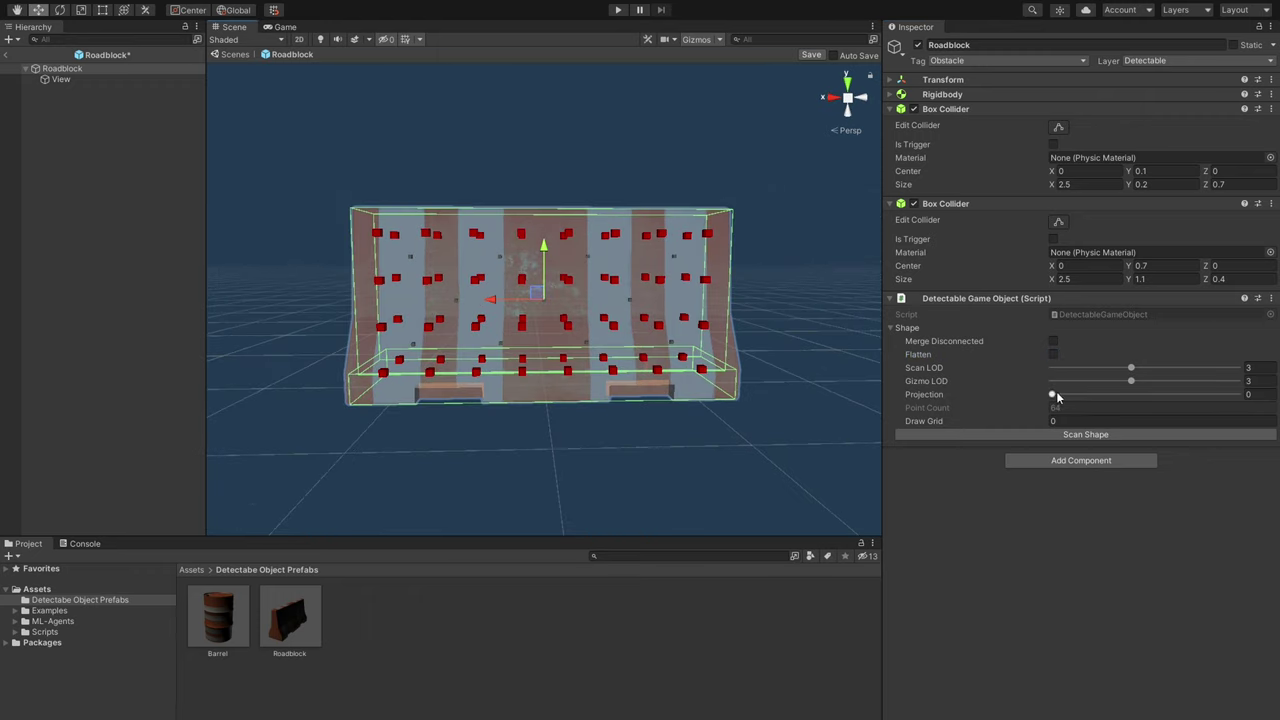
pyautogui.moveTo(1076, 397); pyautogui.dragTo(1222, 403)
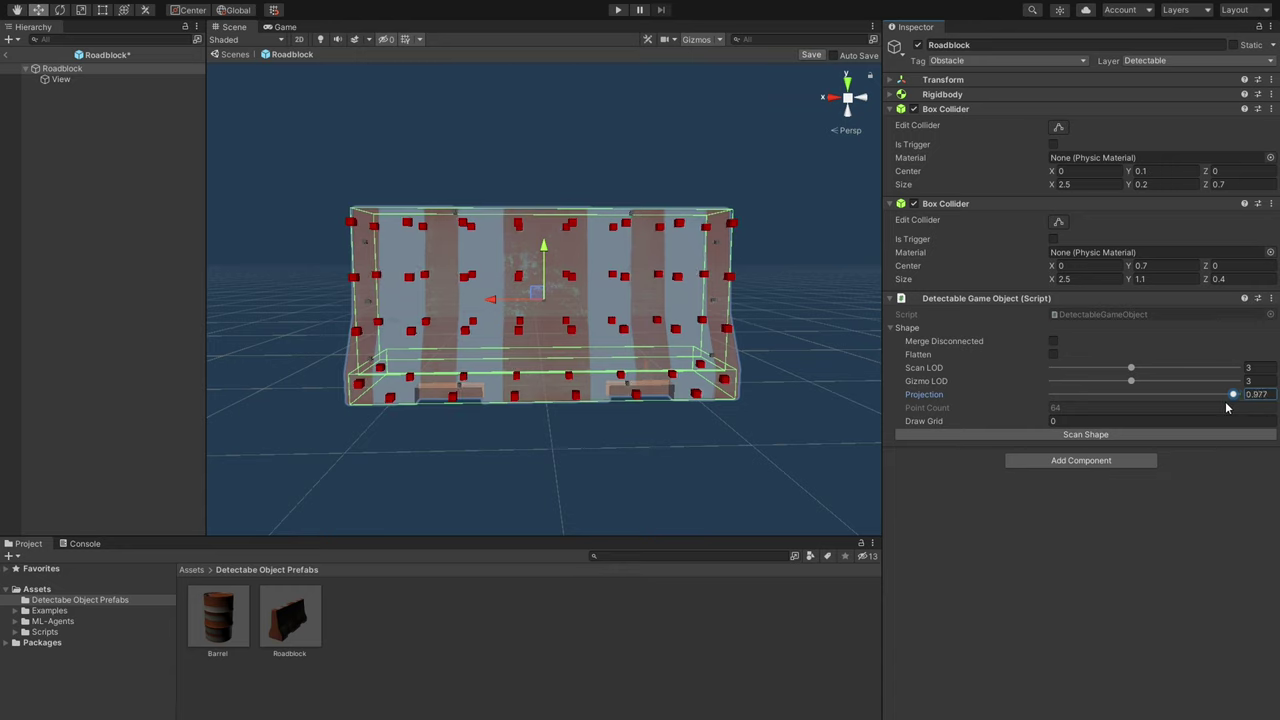
pyautogui.moveTo(1227, 407); pyautogui.dragTo(1055, 405)
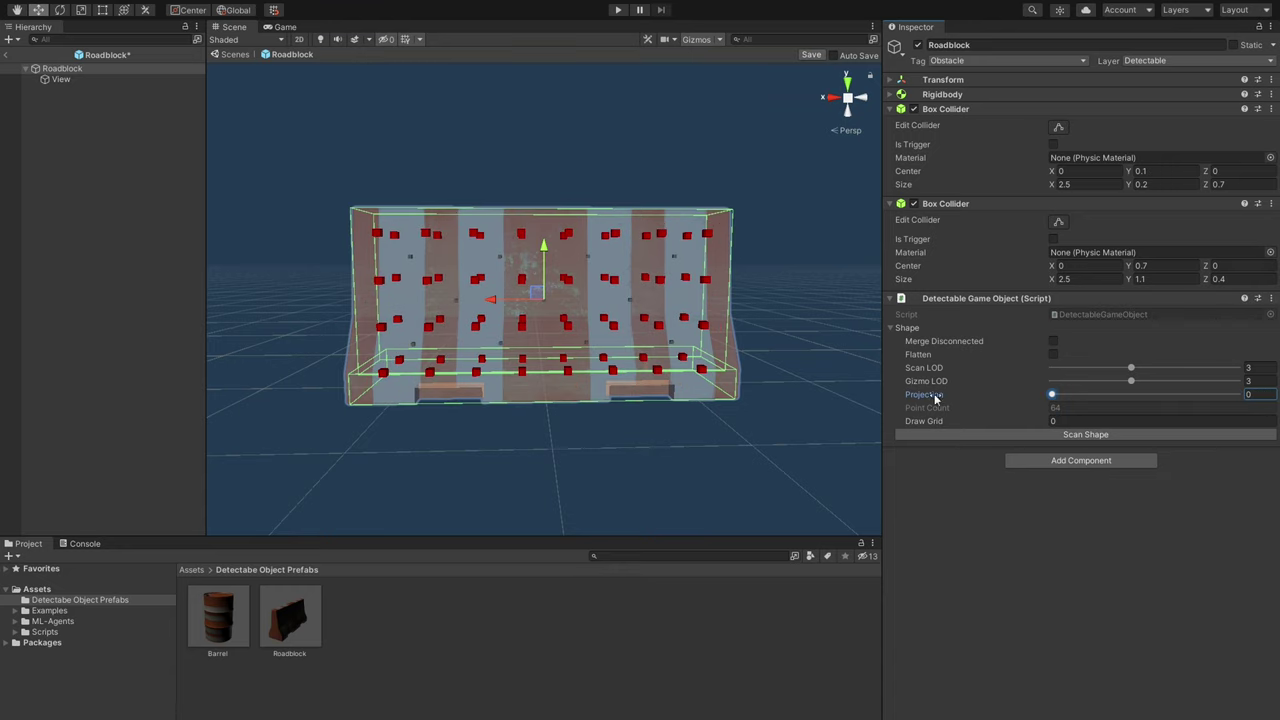
pyautogui.keyDown('alt'); pyautogui.moveTo(860, 390); pyautogui.dragTo(869, 409); pyautogui.keyUp('alt')
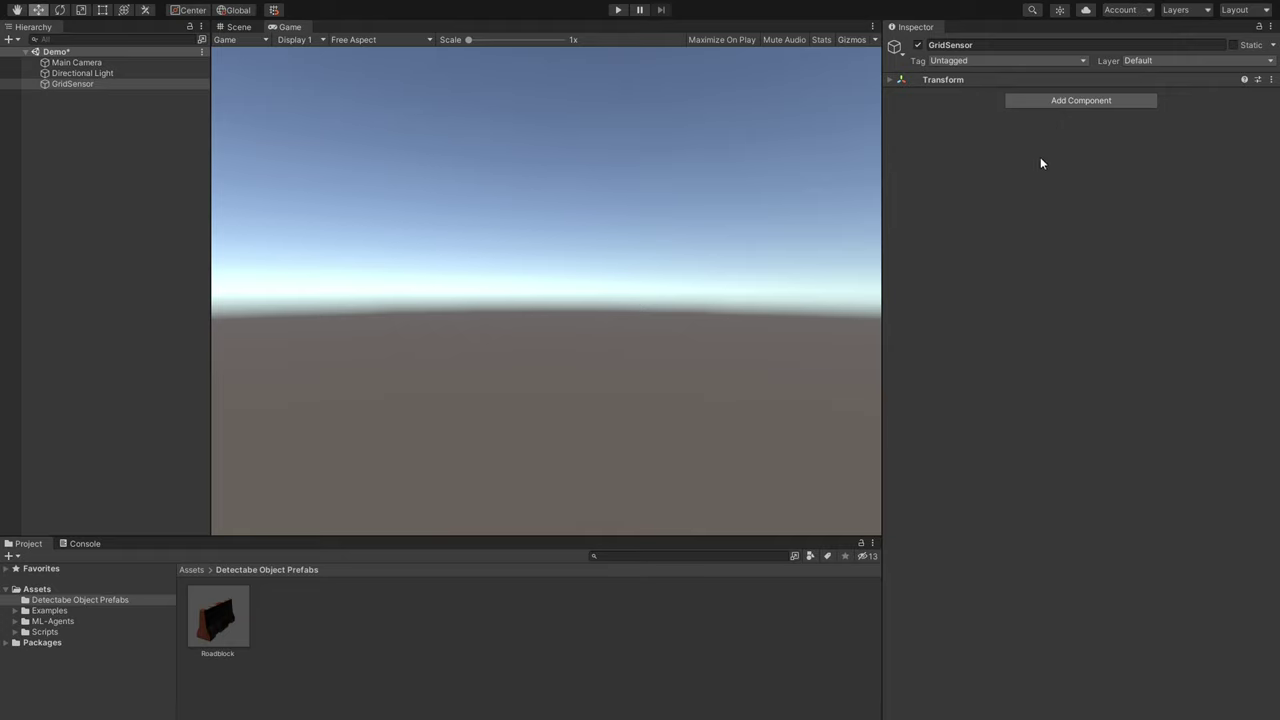
# Step: Add the Roadblock prefab as a detectable object with Shape detection and Orthogonal Fill modifier
pyautogui.click(890, 177)
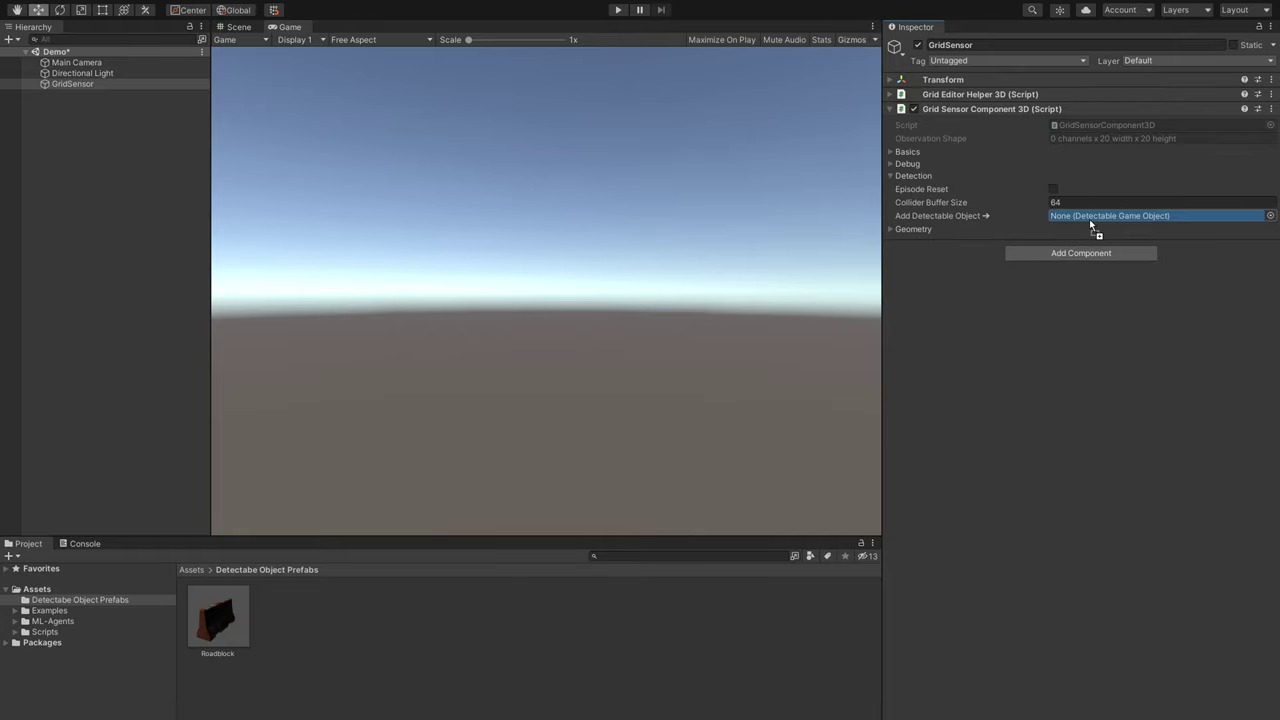
pyautogui.moveTo(1089, 219); pyautogui.dragTo(1089, 219)
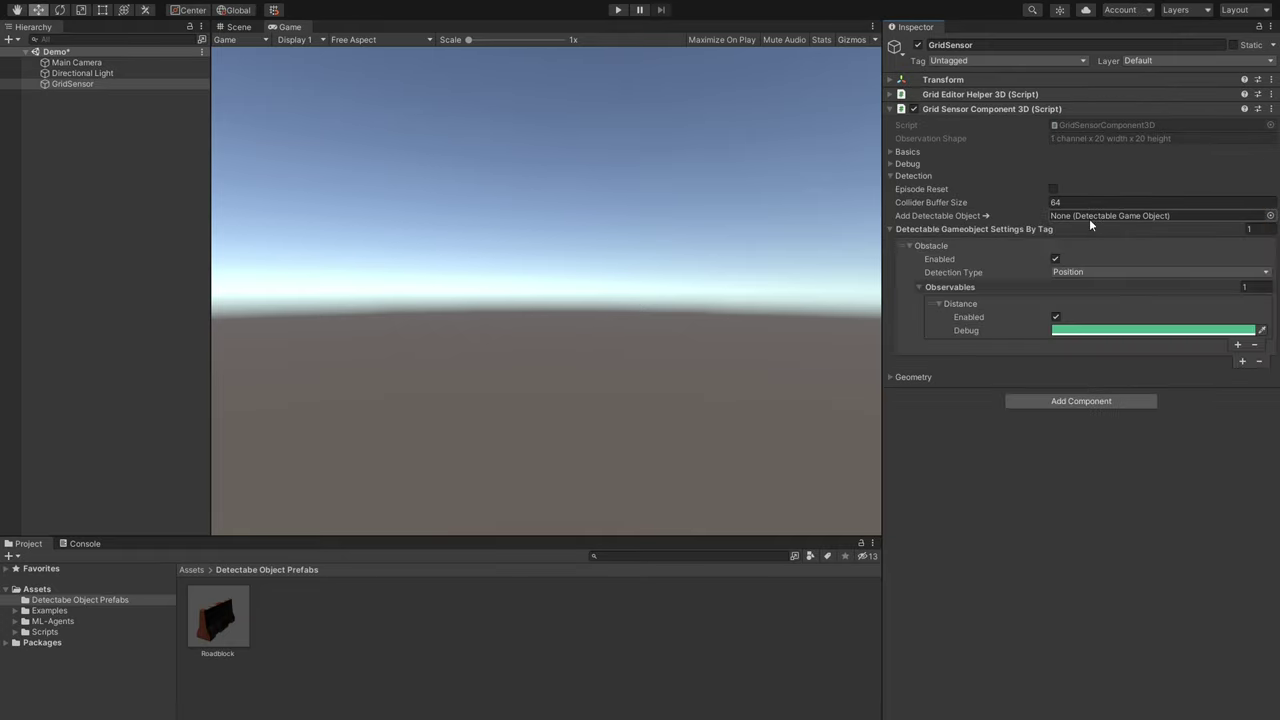
pyautogui.click(1088, 272)
pyautogui.click(1080, 318)
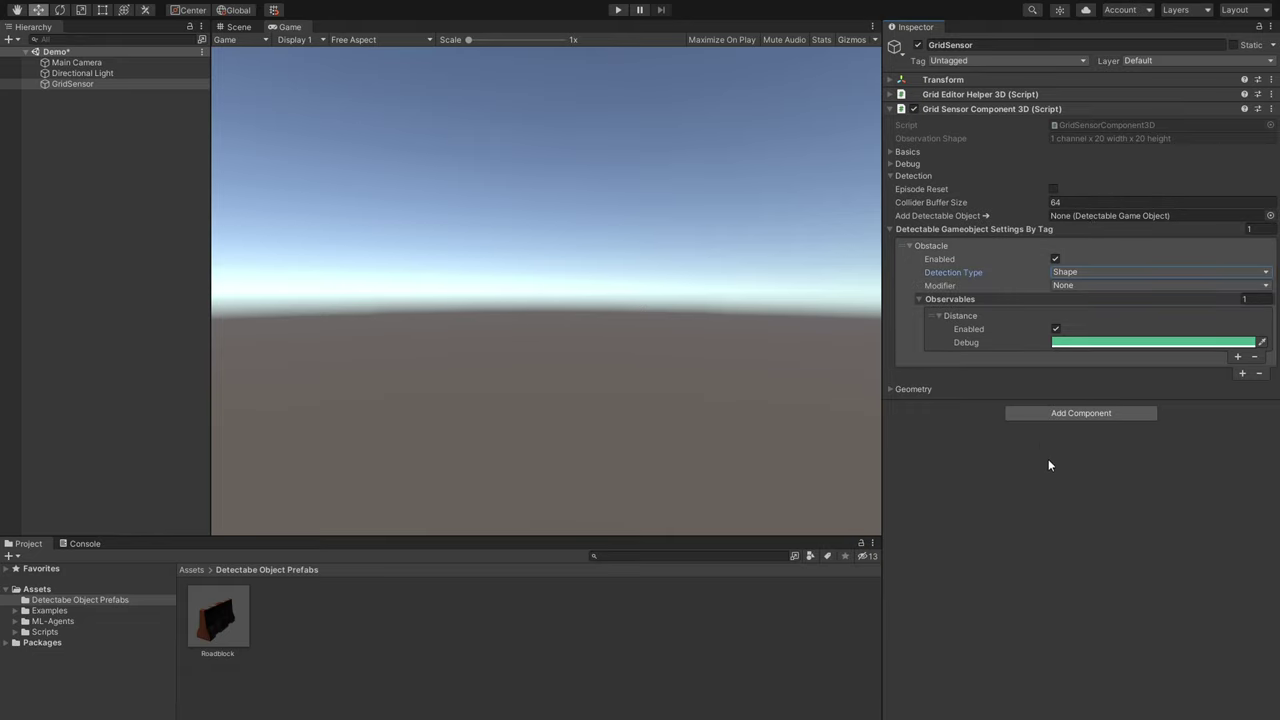
pyautogui.click(1115, 287)
pyautogui.click(1110, 316)
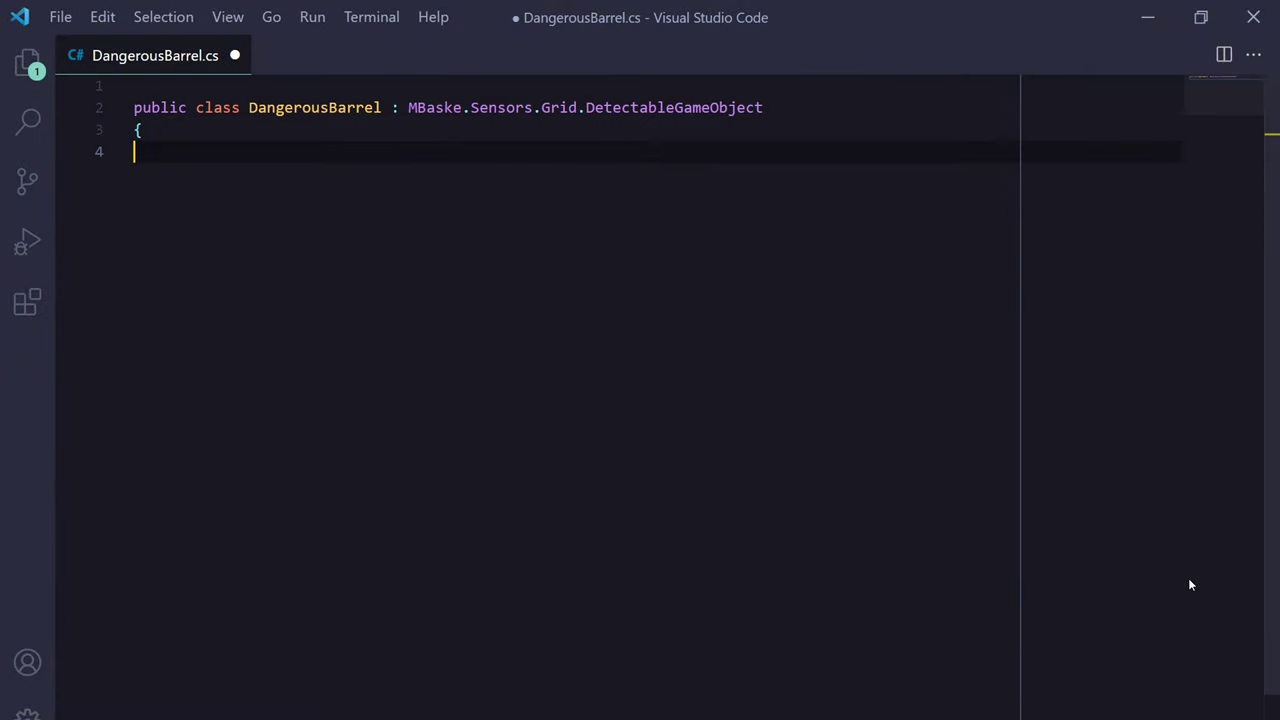
# Step: Write the IsEplosive and Toxicity fields, their observable methods, and an AddObservables override
pyautogui.write('public bool IsEplosive; \tfloat IsEplosiveObservable() => IsEplosive ? 1 : 0;  \tpublic float Toxicity; // Set normalized value. \tfloat ToxicityObservable() => Toxicity;  \tpublic override void AddObservables() \t{ \t\tObservables.Add("Explosive", IsEplosiveObservable); \t\tObservables.Add("Toxicity", ToxicityObservable);')
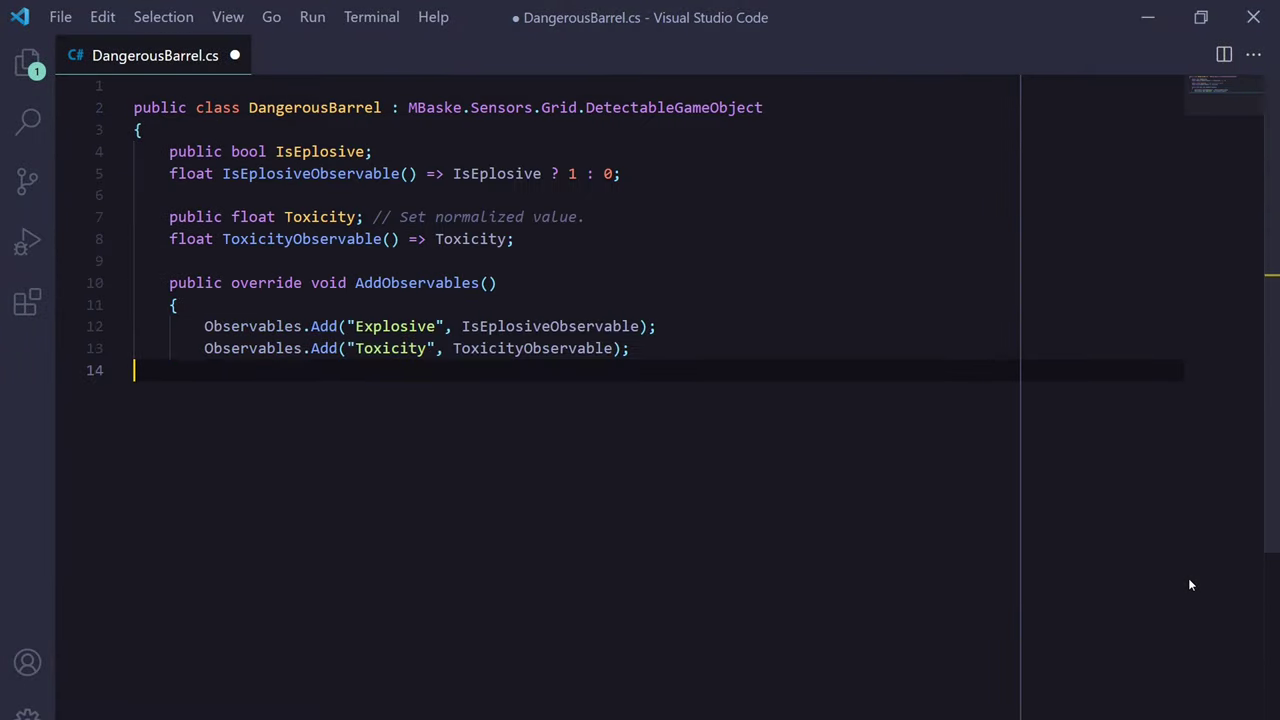
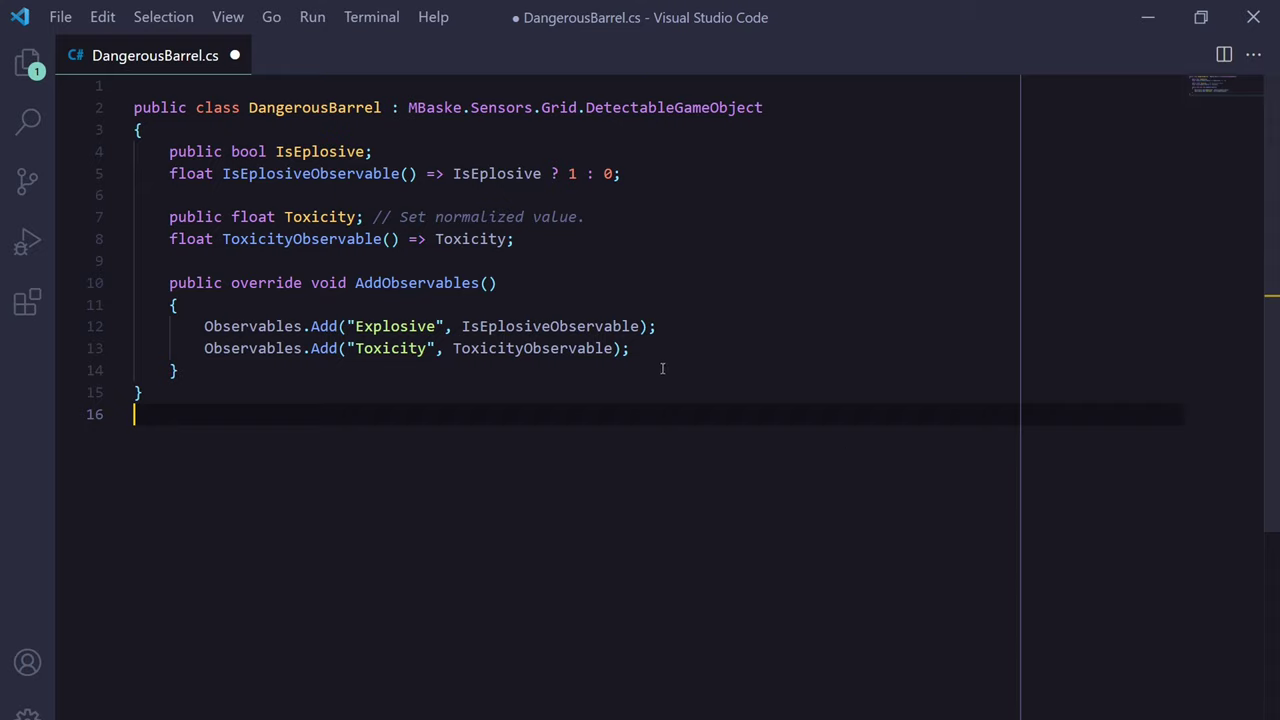
# Step: Select lines 12–13 of DangerousBarrel.cs, which add the Explosive and Toxicity observables
pyautogui.moveTo(656, 349); pyautogui.dragTo(257, 327)
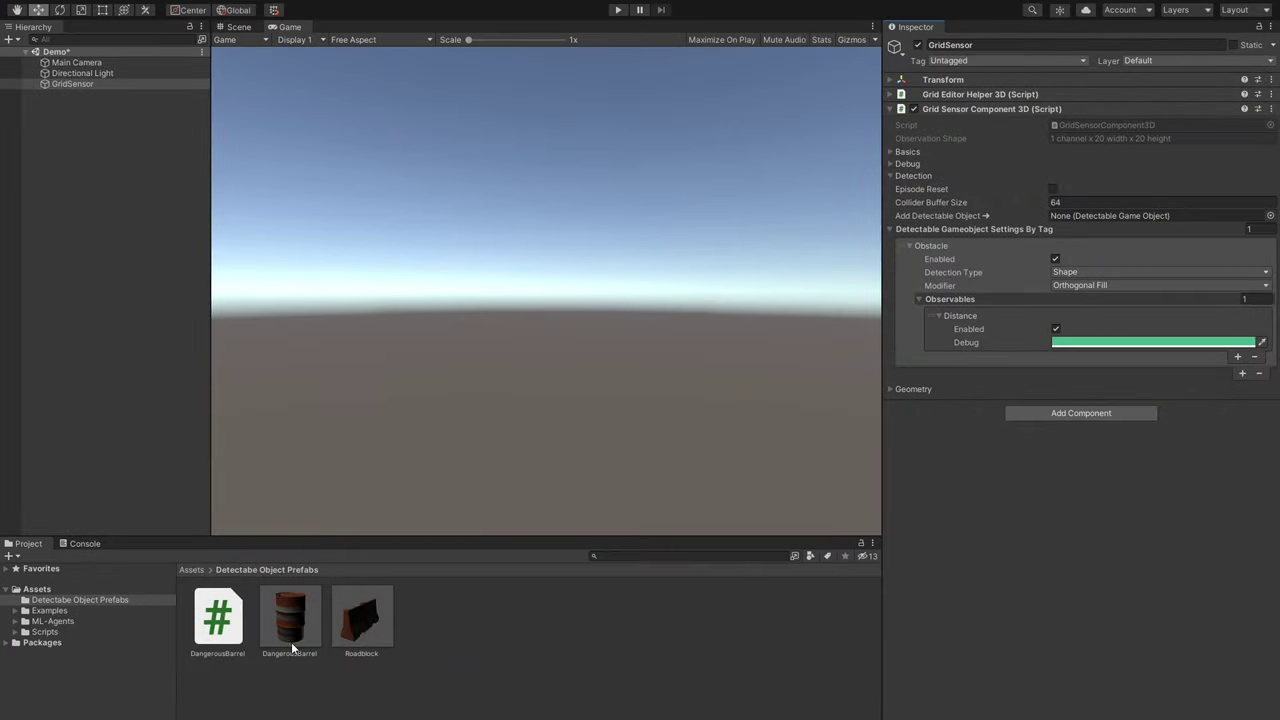
# Step: Add DangerousBarrel as a Barrel detectable tag above Obstacle, with Distance, Explosive and Toxicity observables enabled
pyautogui.moveTo(1104, 214); pyautogui.dragTo(1104, 215)
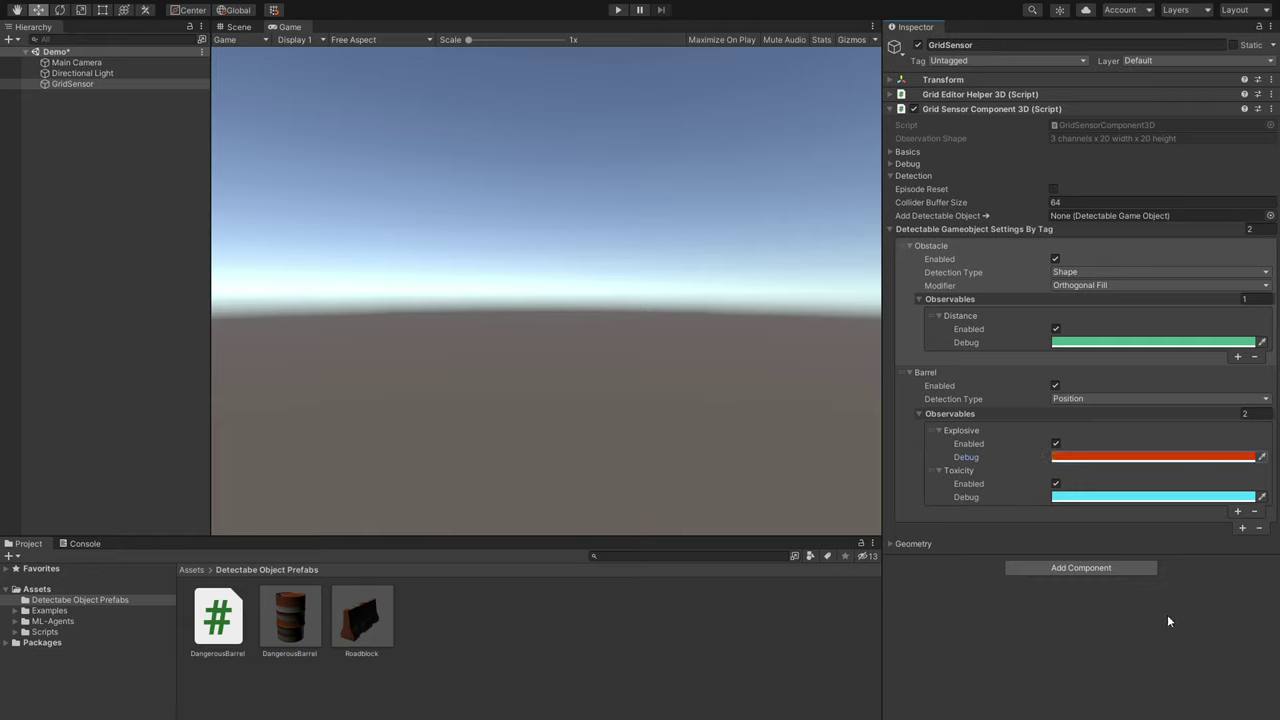
pyautogui.moveTo(902, 377); pyautogui.dragTo(892, 254)
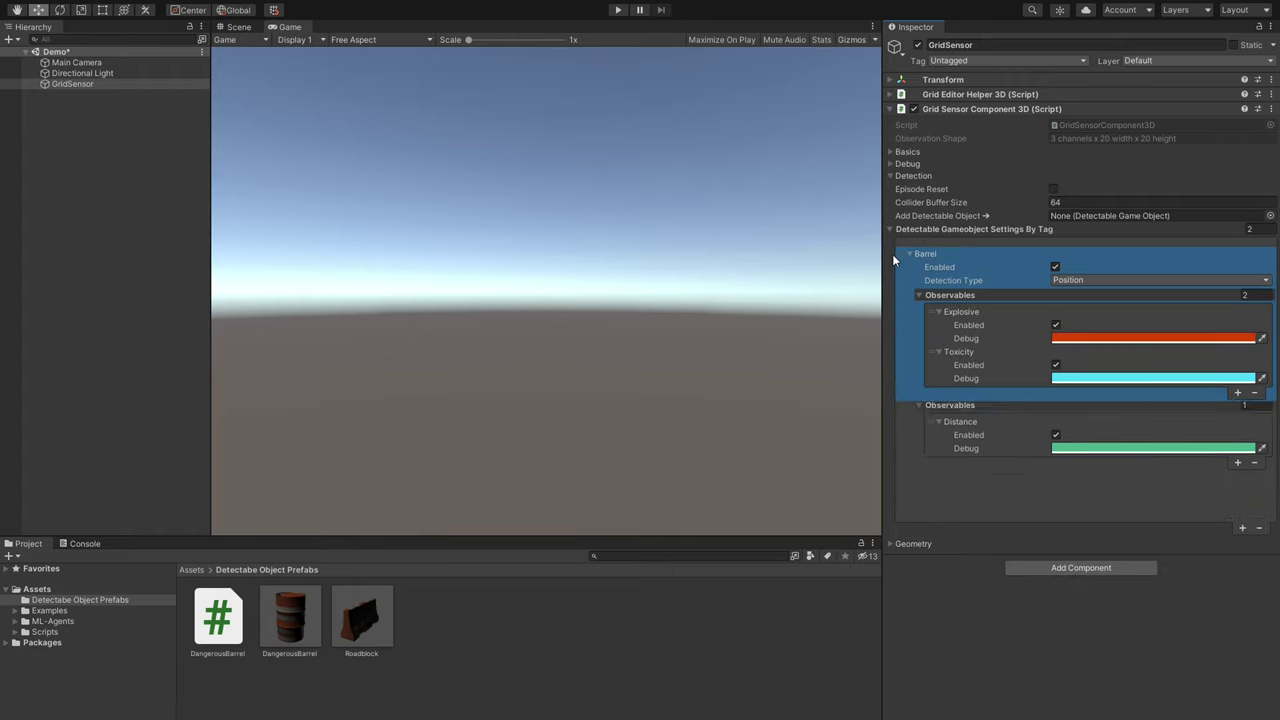
pyautogui.click(1239, 386)
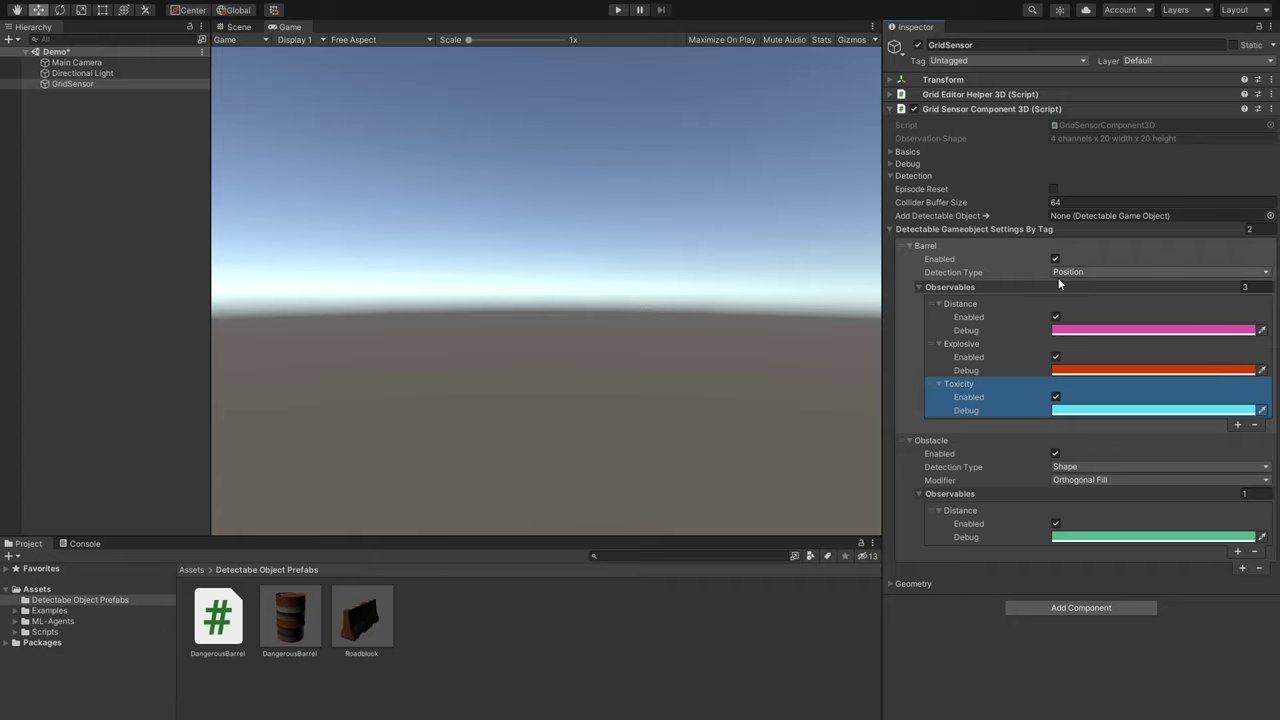
pyautogui.click(1055, 319)
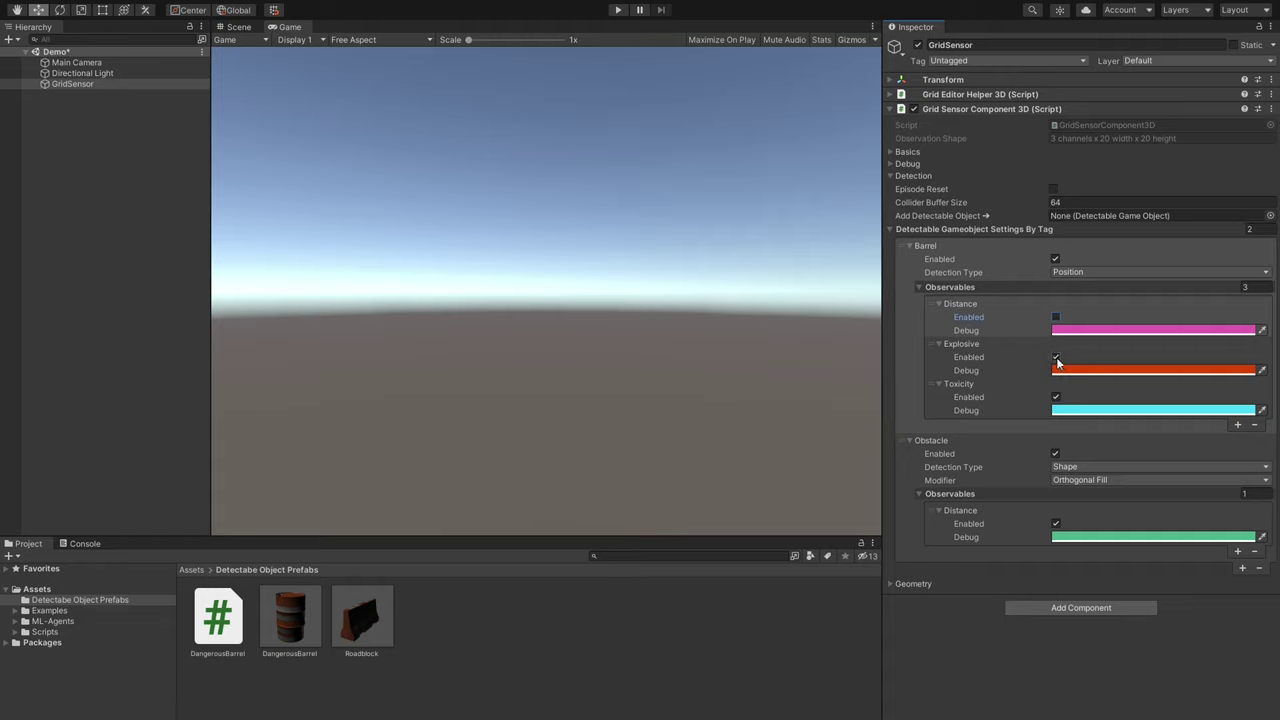
pyautogui.click(1056, 358)
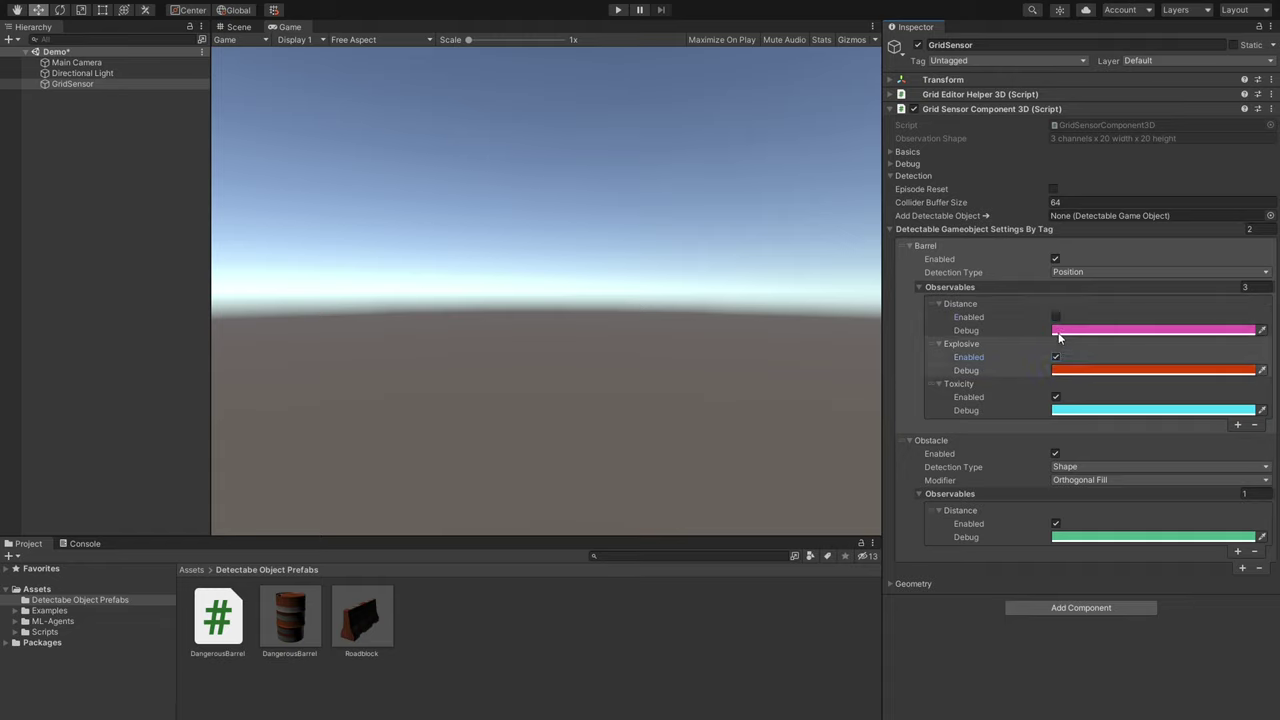
pyautogui.click(1057, 318)
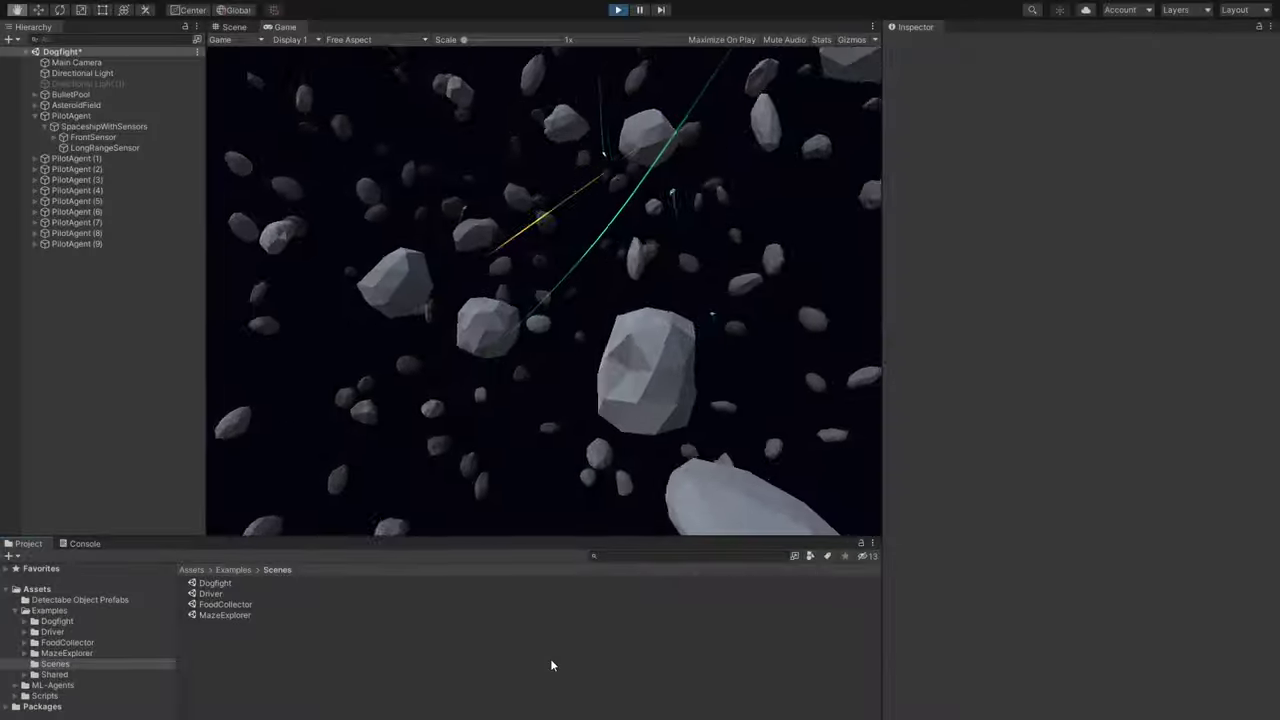
# Step: Enable the FrontSensor's grid buffer preview and raise its max distance to 95.34
pyautogui.click(93, 137)
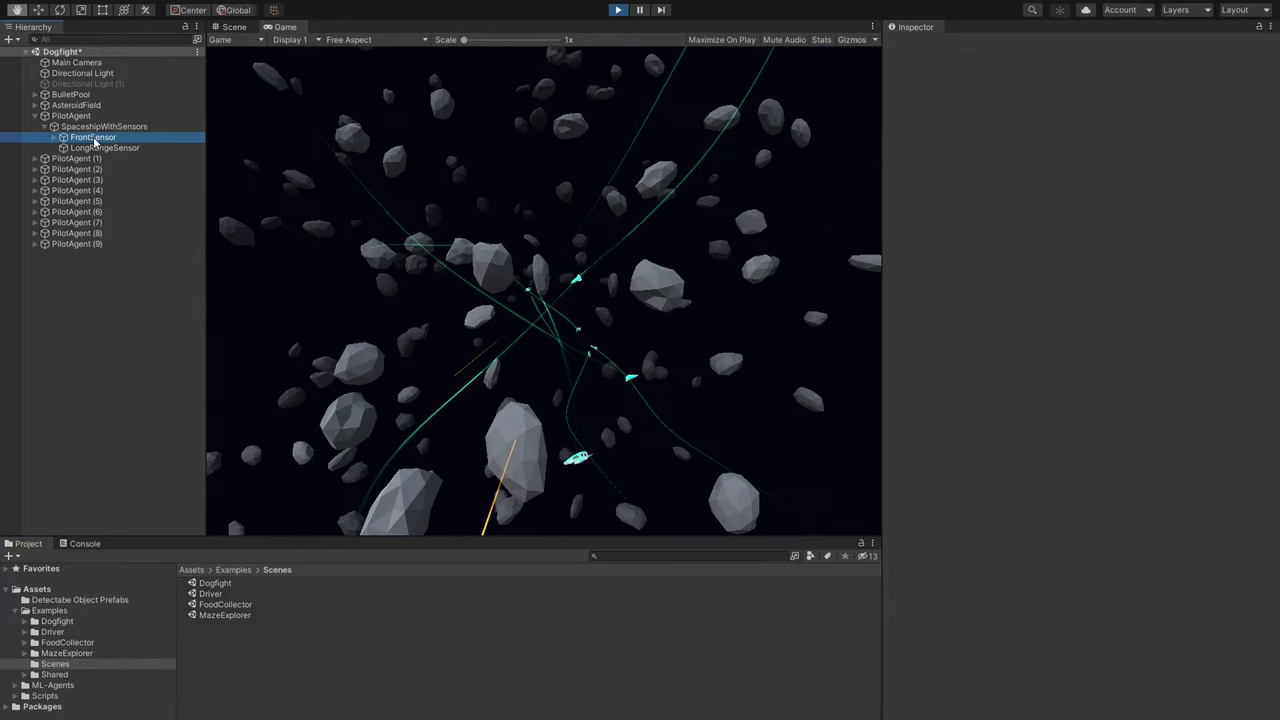
pyautogui.click(1053, 216)
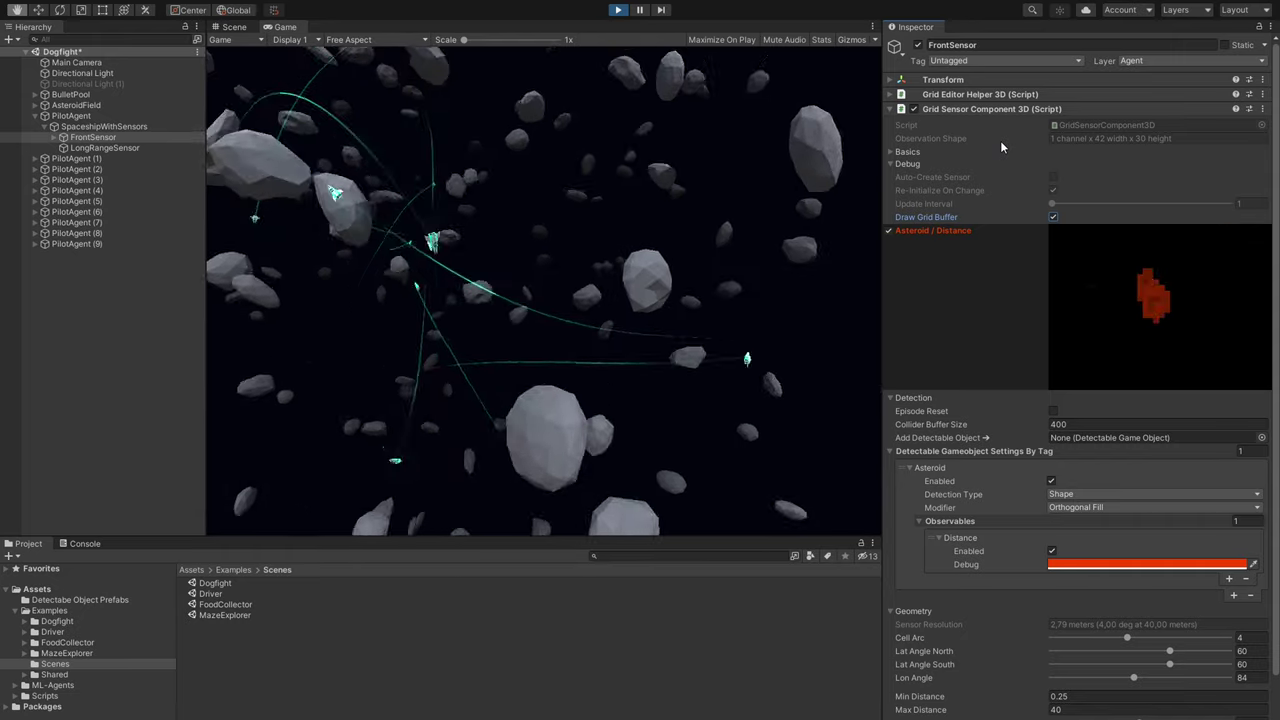
pyautogui.click(234, 27)
pyautogui.scroll(-2, 905, 640)
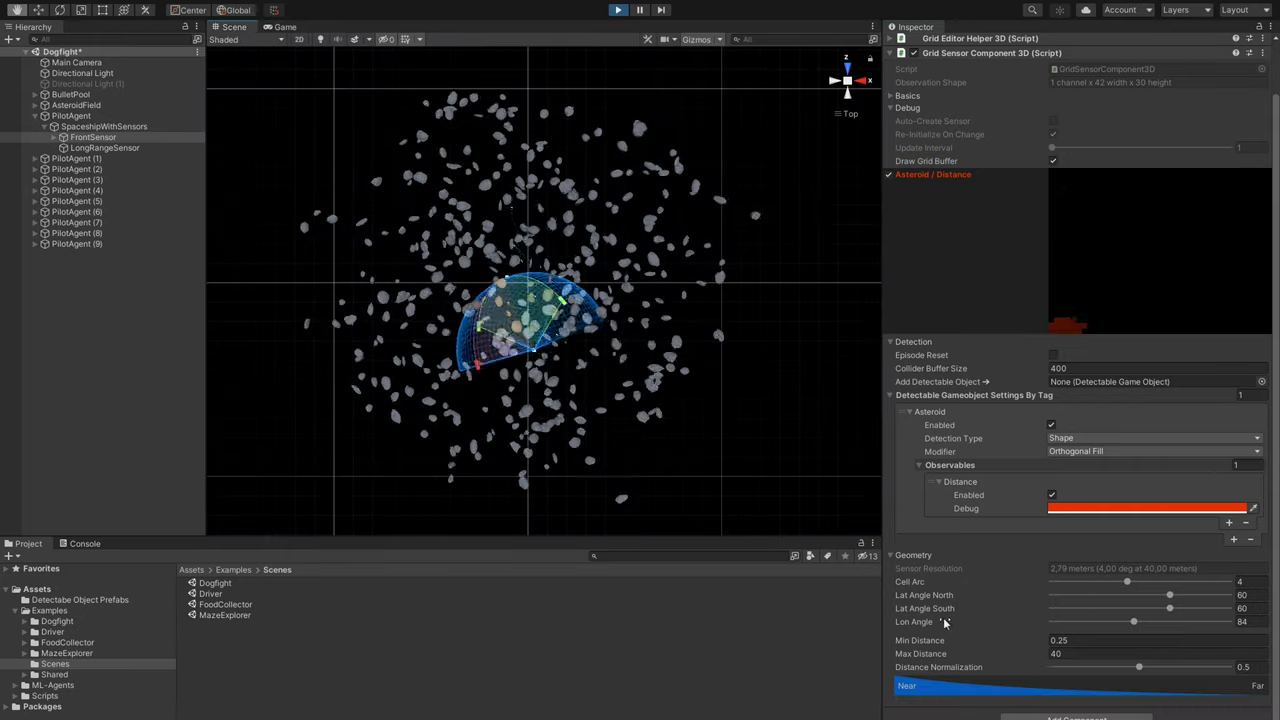
pyautogui.moveTo(914, 656); pyautogui.dragTo(831, 556)
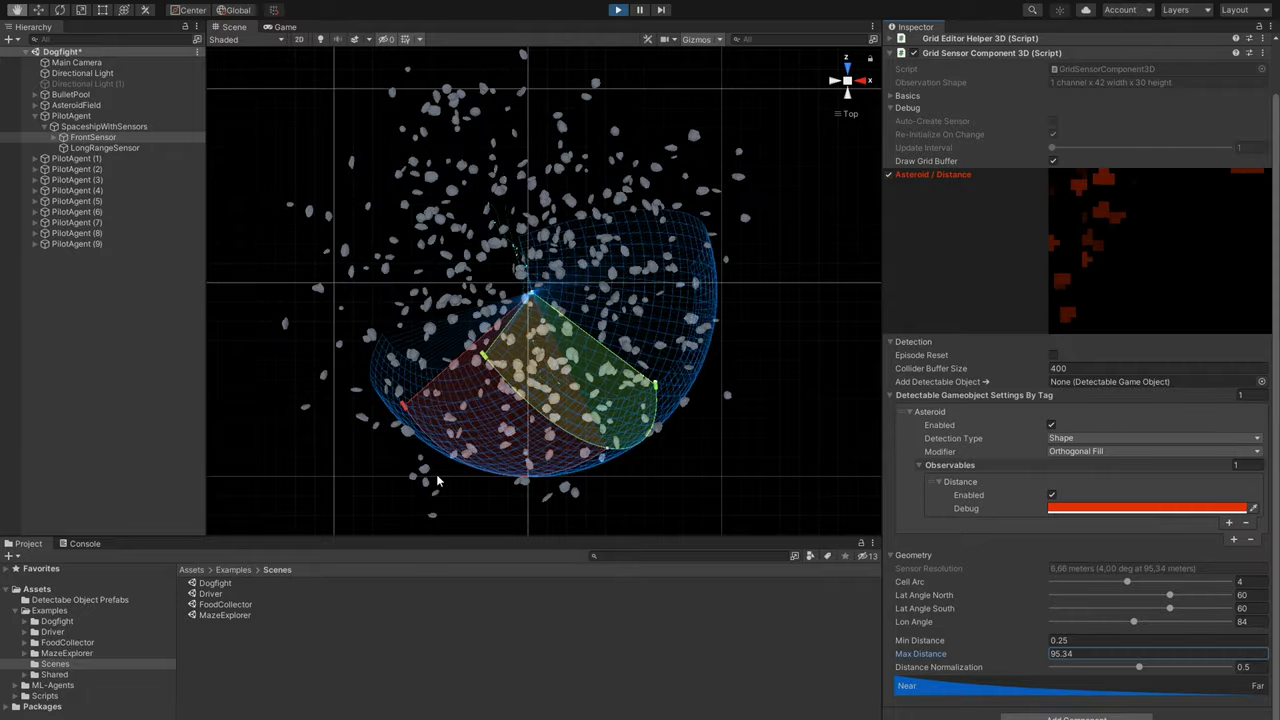
# Step: Enable the LongRangeSensor's grid buffer preview while watching the running Game view
pyautogui.click(85, 148)
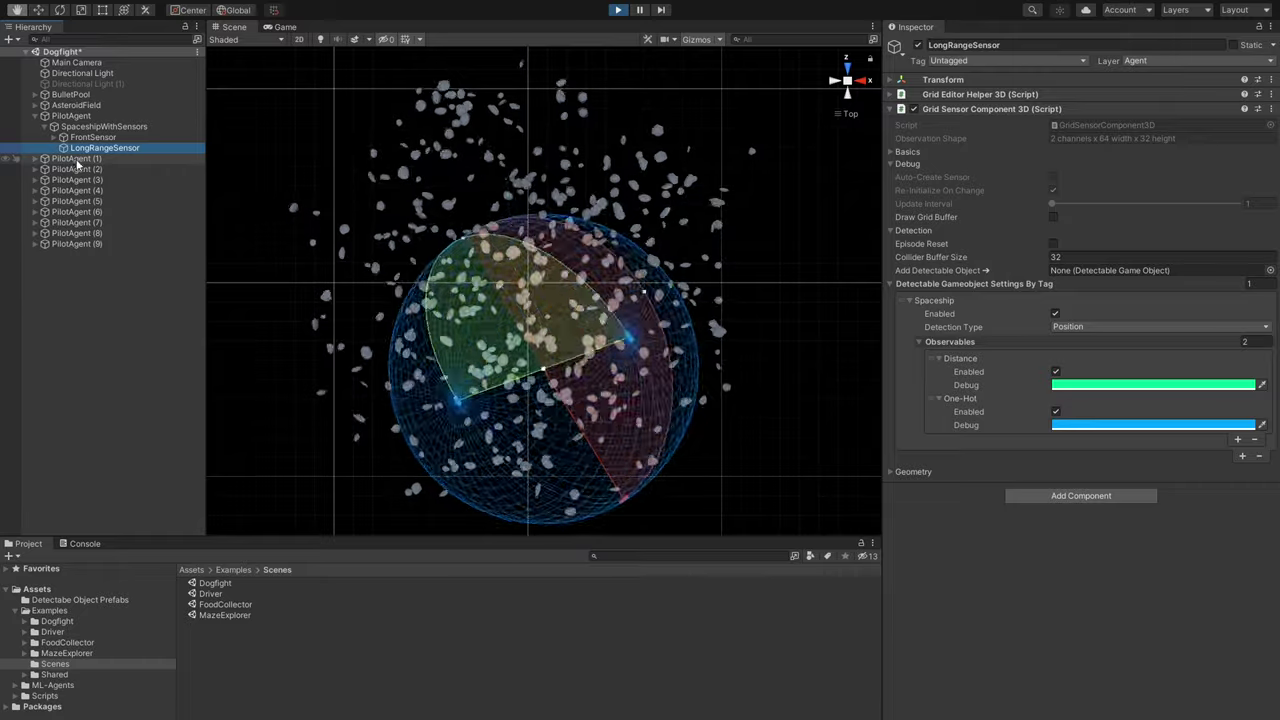
pyautogui.click(285, 28)
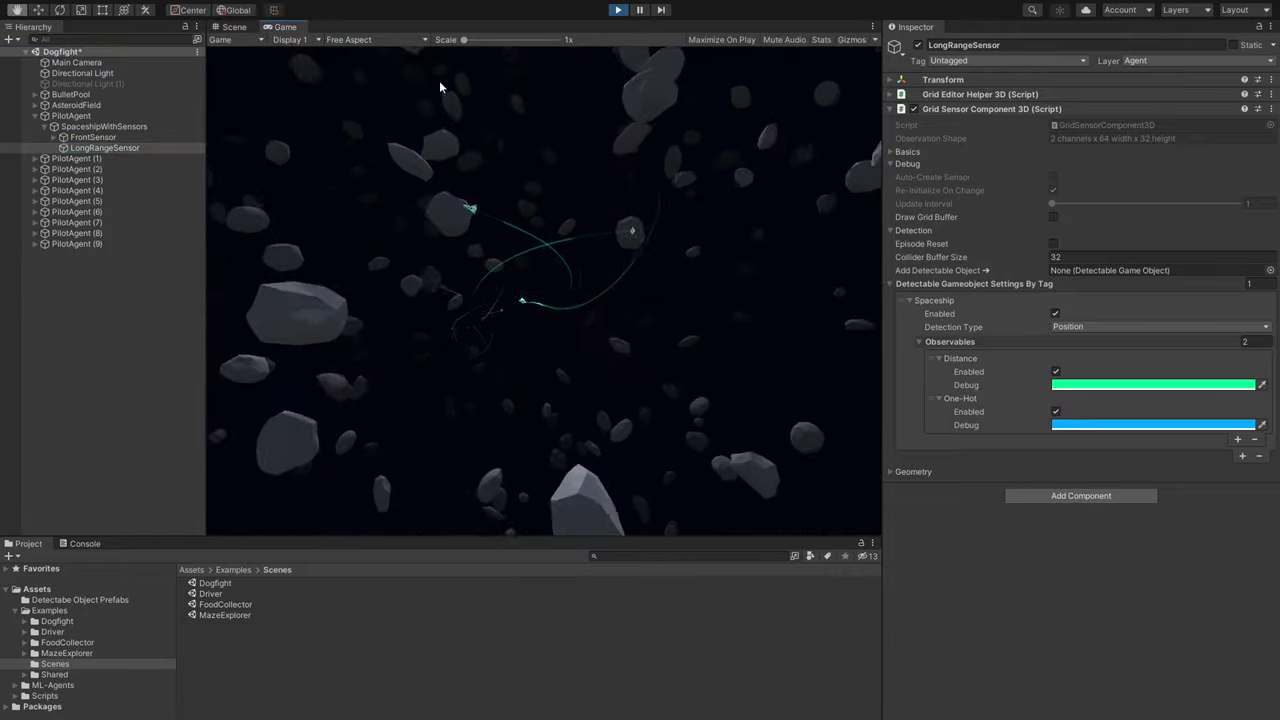
pyautogui.click(1052, 217)
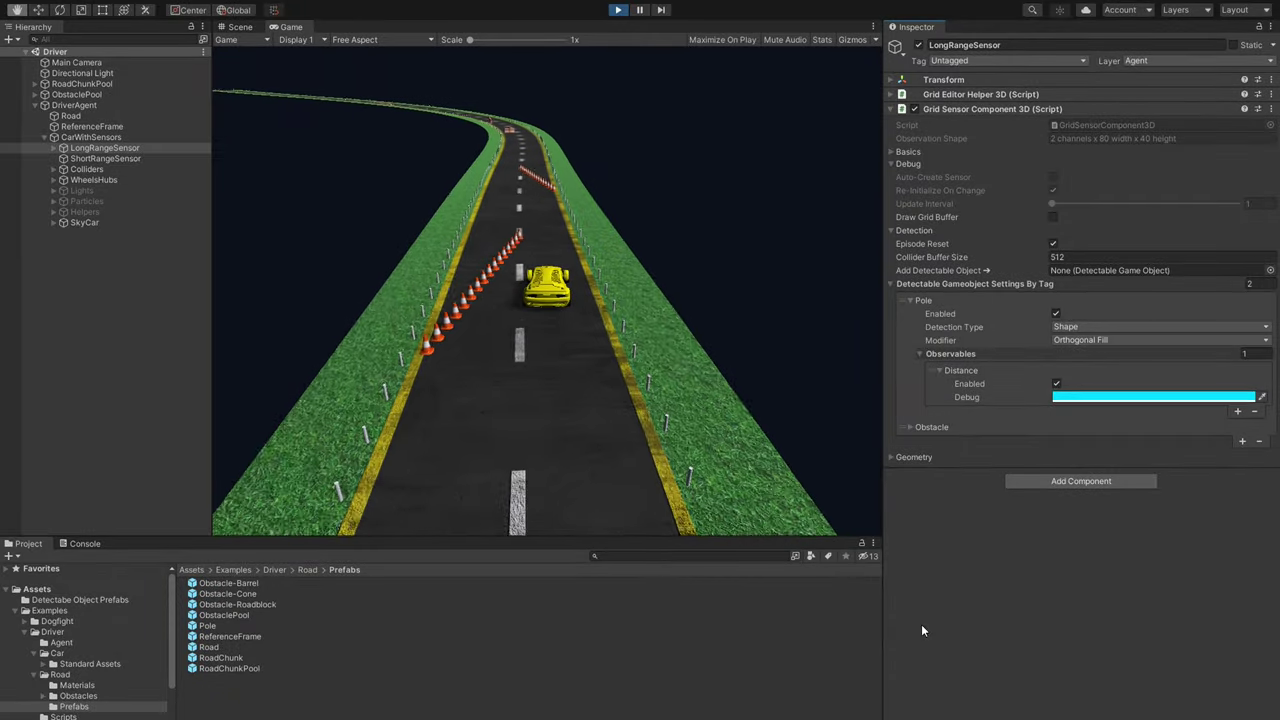
# Step: Show the LongRangeSensor's grid buffer, then zoom and pan the Scene view to its arc over the road
pyautogui.click(1052, 216)
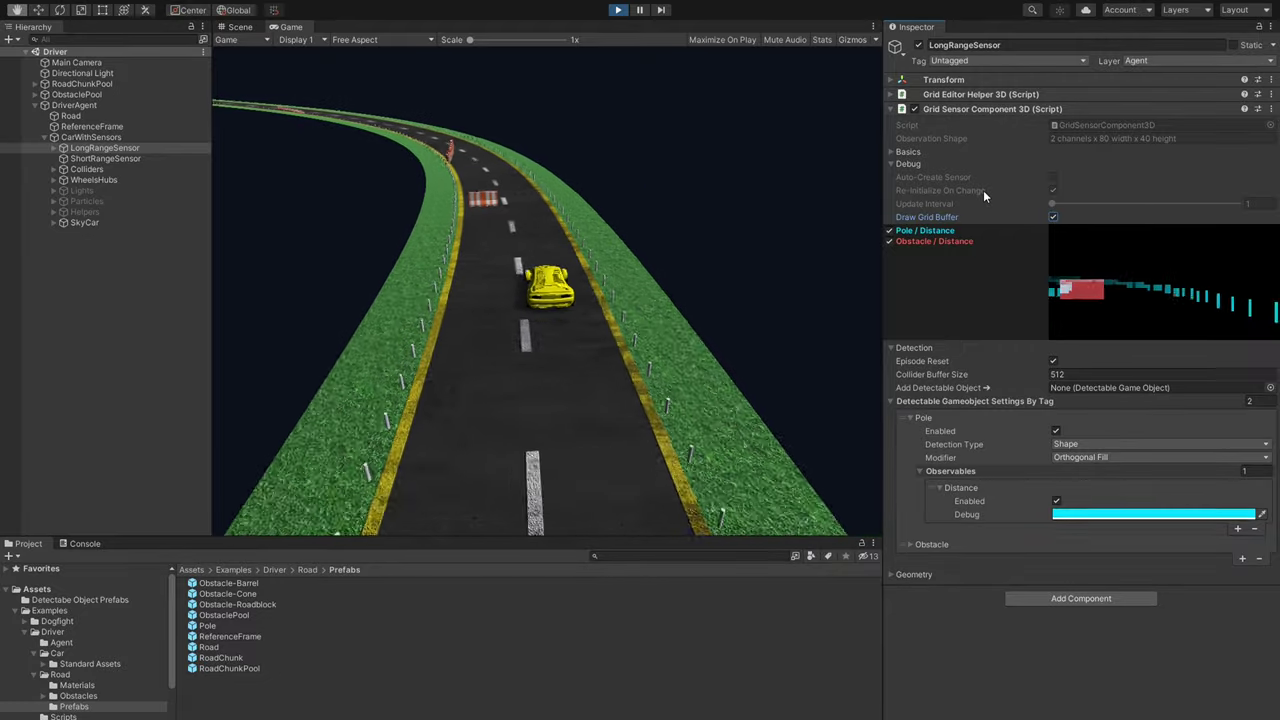
pyautogui.click(240, 26)
pyautogui.scroll(-3, 621, 264)
pyautogui.scroll(-2, 621, 264)
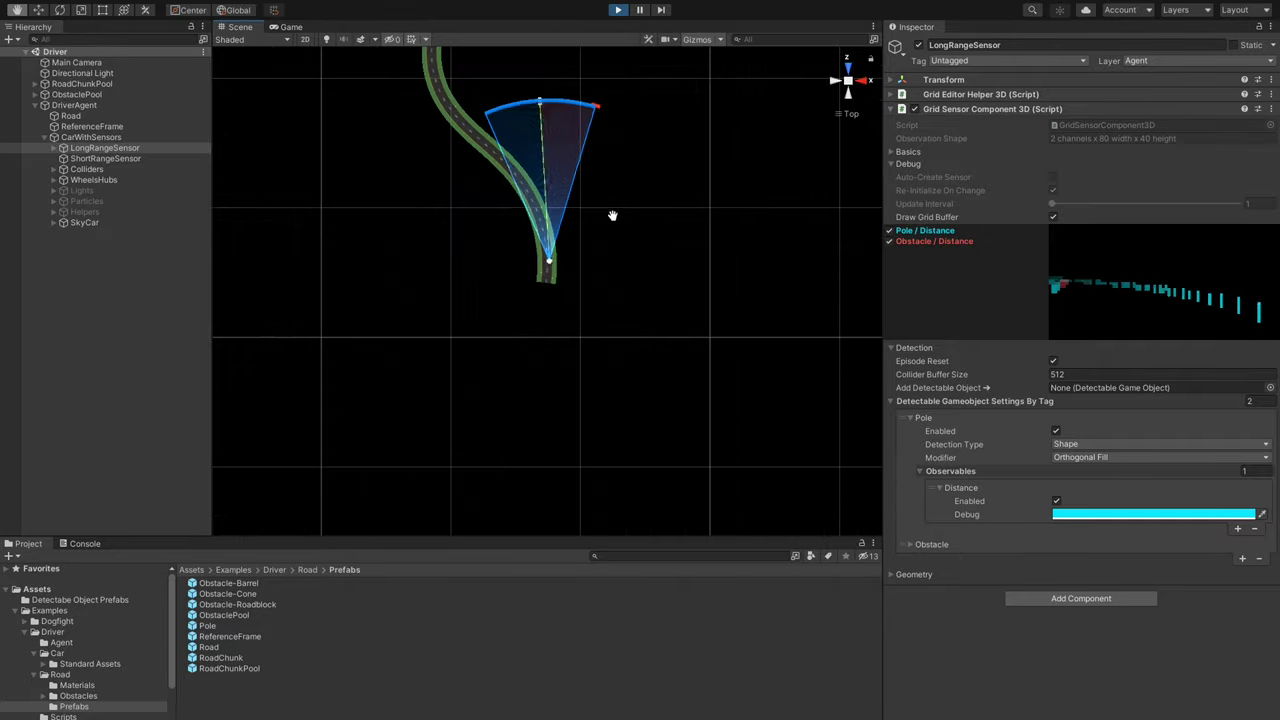
pyautogui.moveTo(611, 214); pyautogui.dragTo(674, 409)
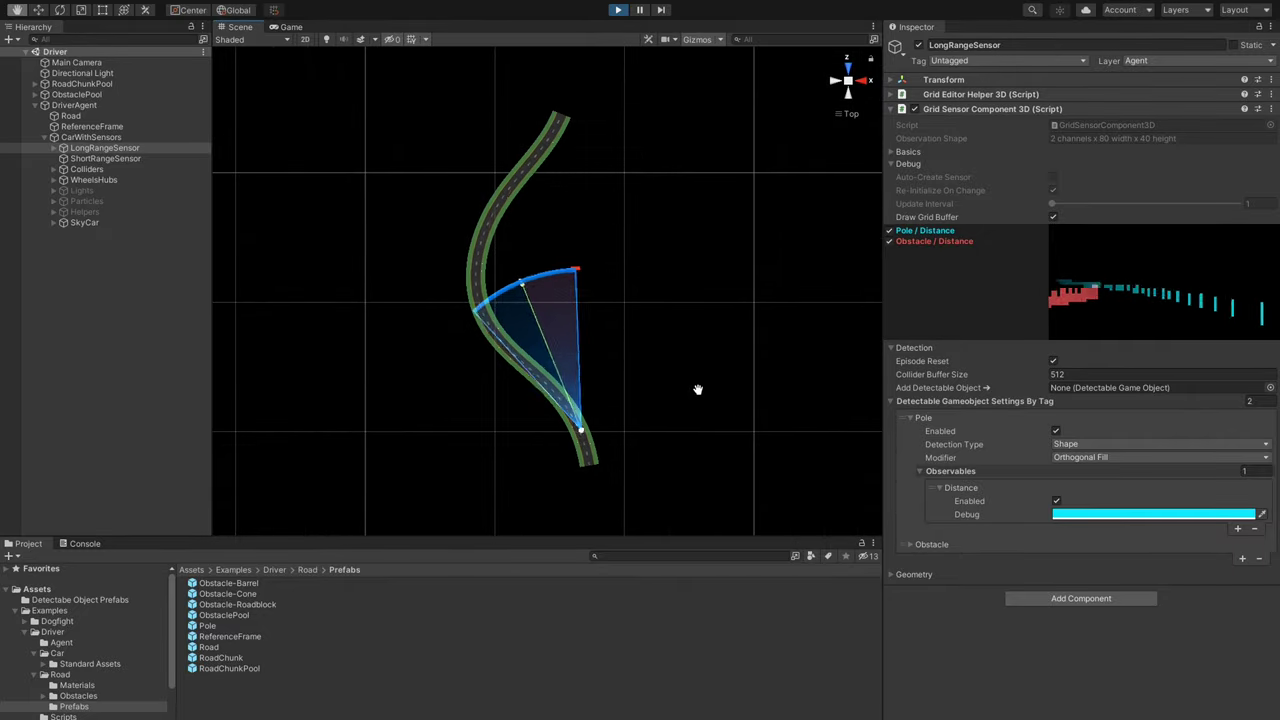
# Step: Select the ShortRangeSensor and frame it in the Scene view
pyautogui.click(105, 158)
pyautogui.press('f')
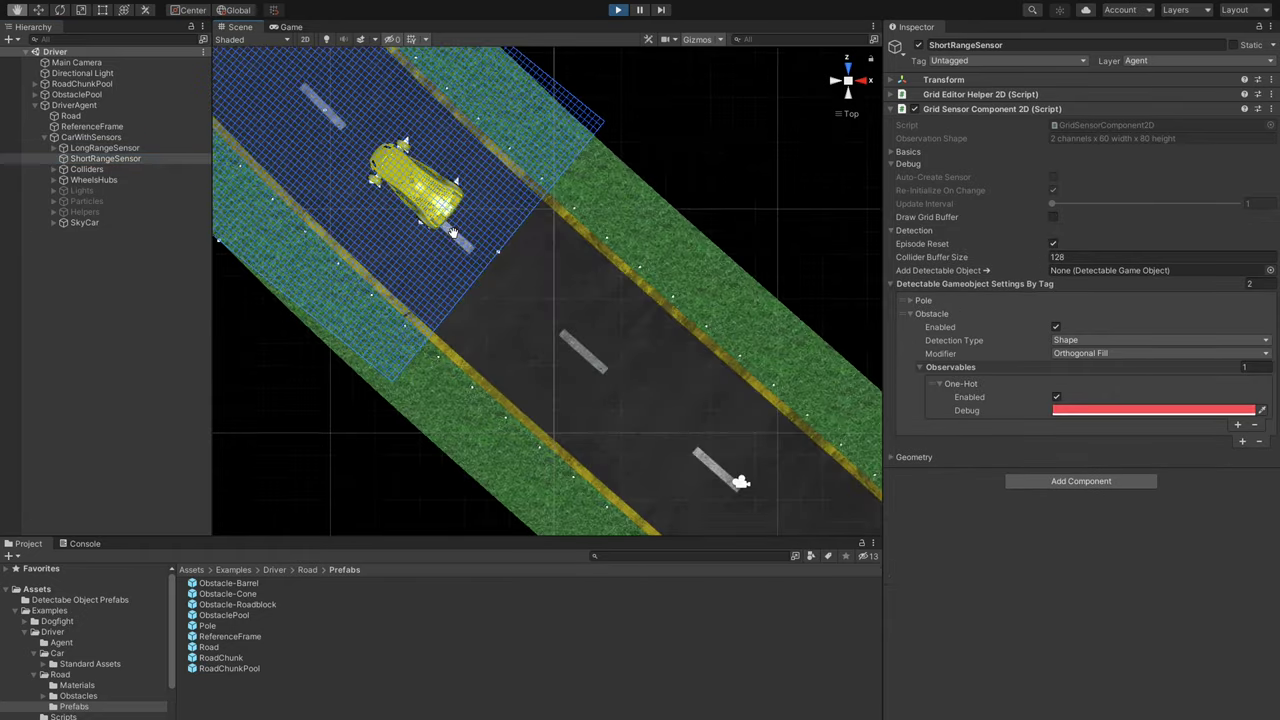
pyautogui.scroll(-3, 459, 232)
pyautogui.scroll(2, 528, 420)
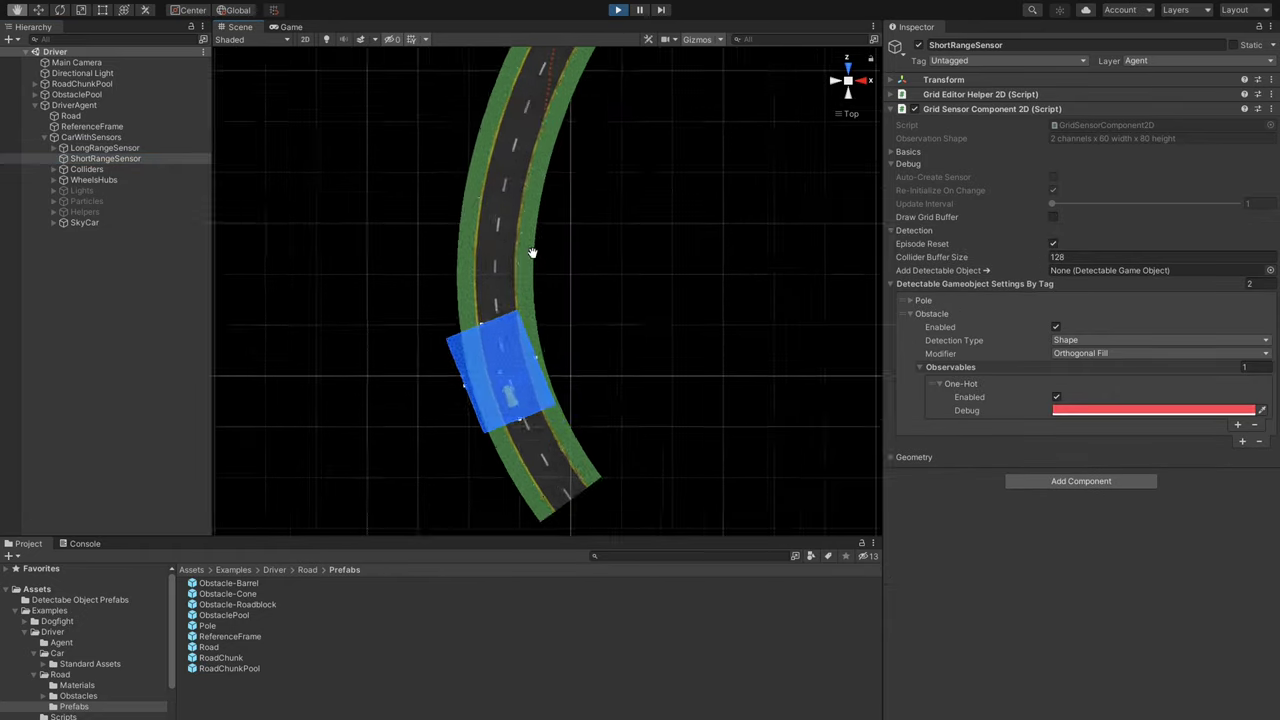
pyautogui.scroll(3, 528, 420)
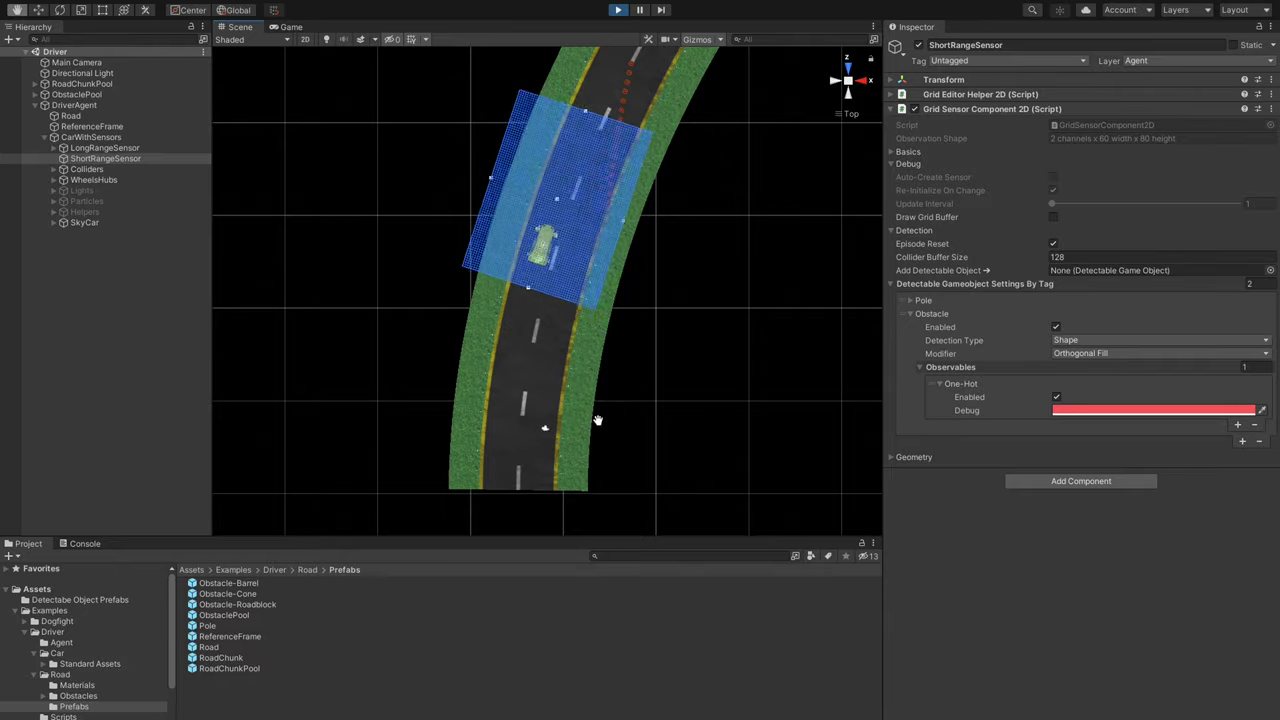
# Step: Show the ShortRangeSensor's grid buffer preview and widen the Game view by narrowing the Inspector
pyautogui.click(291, 27)
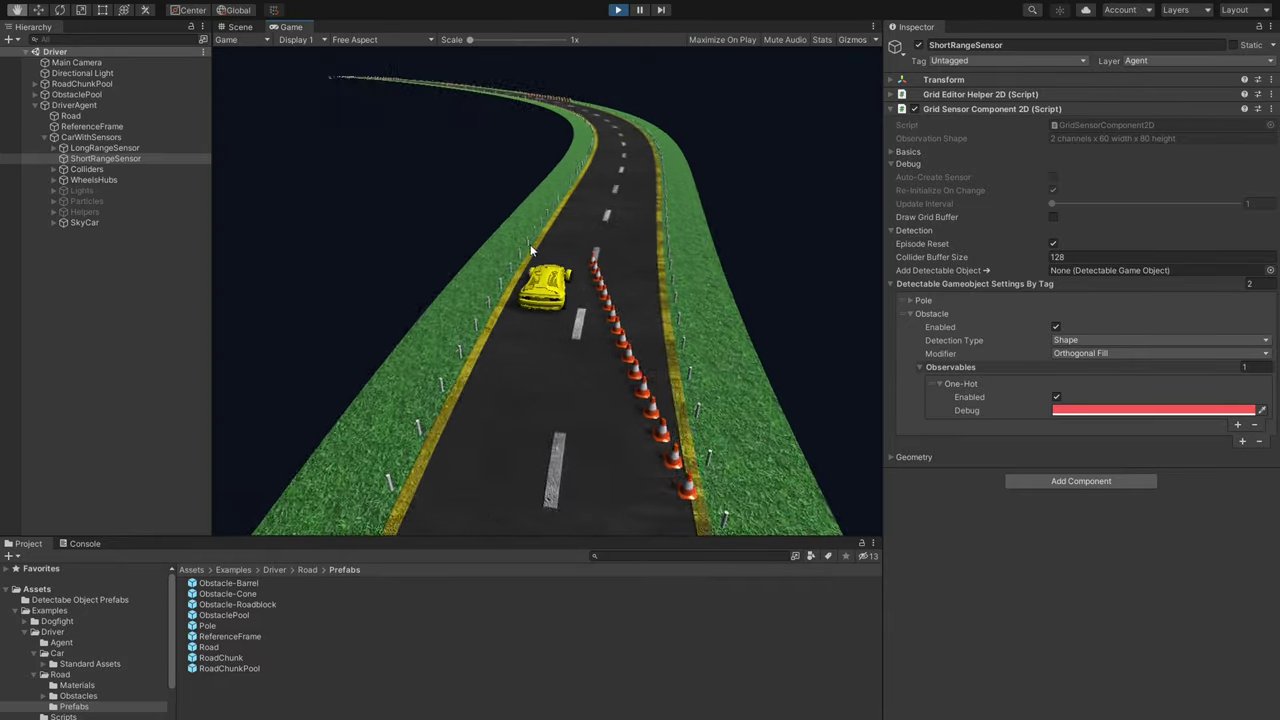
pyautogui.click(1053, 216)
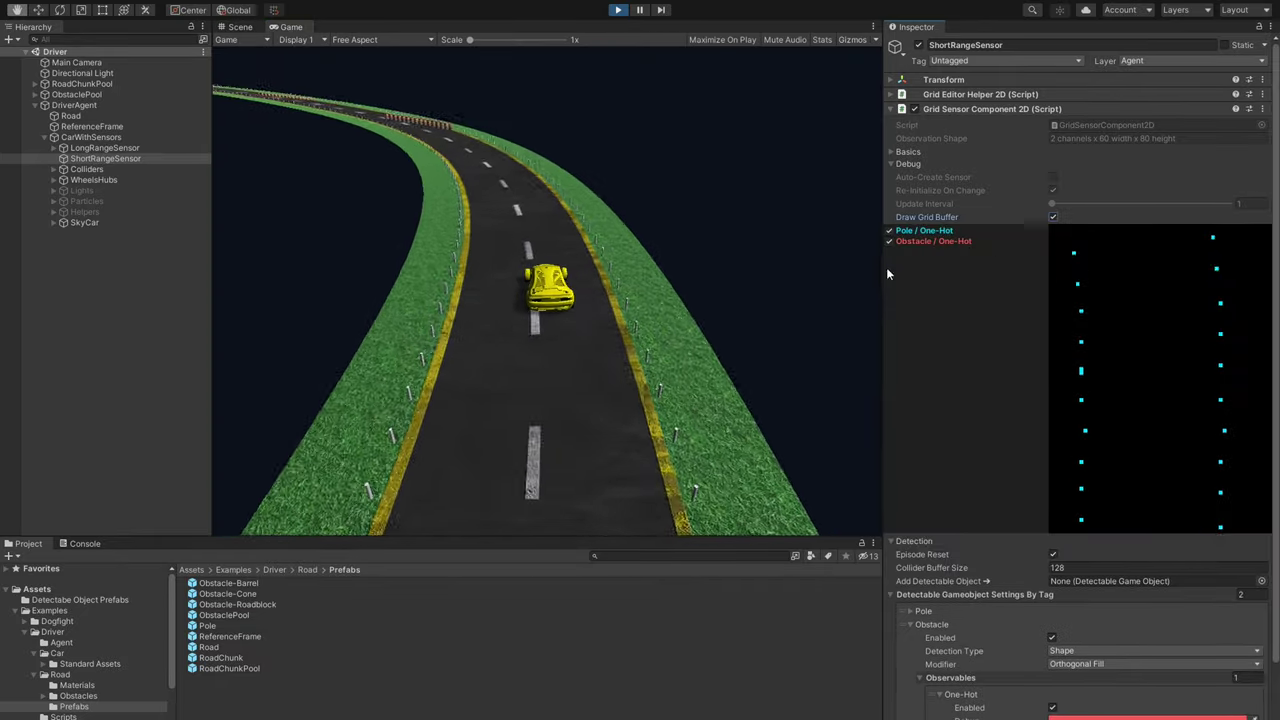
pyautogui.moveTo(885, 267)
pyautogui.mouseDown()
pyautogui.moveTo(1009, 271)
pyautogui.moveTo(1012, 290)
pyautogui.mouseUp()
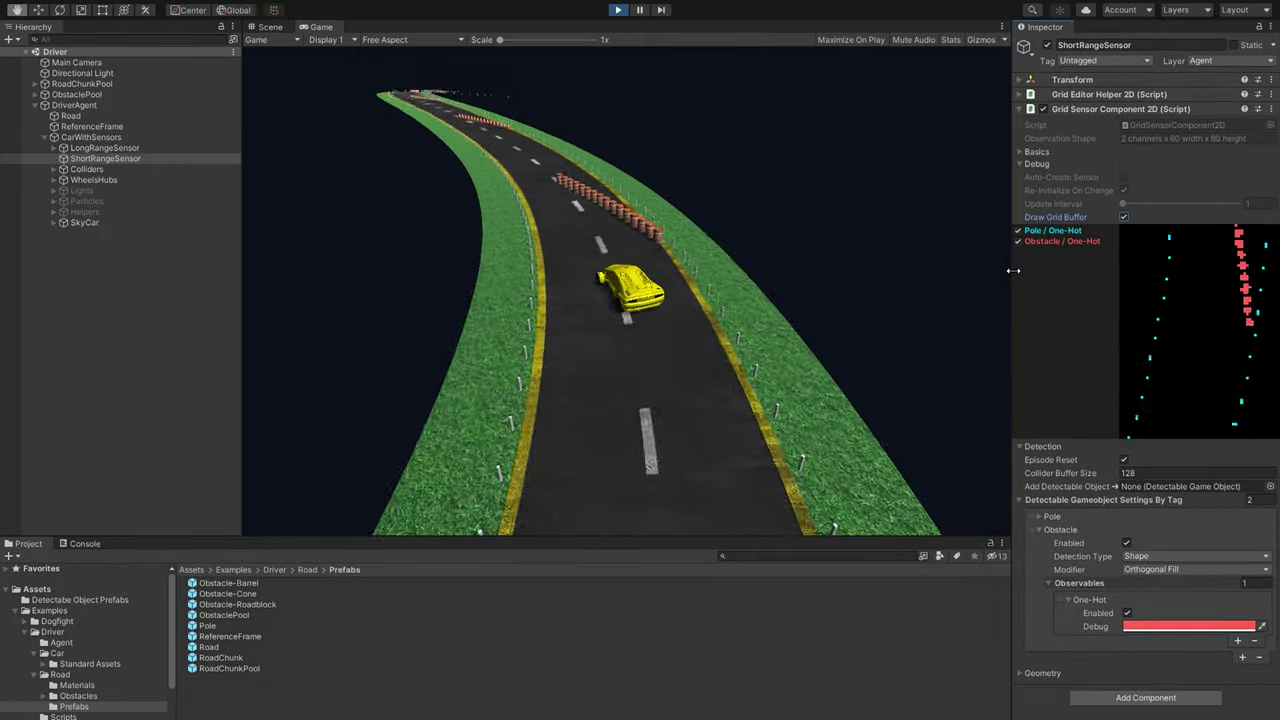